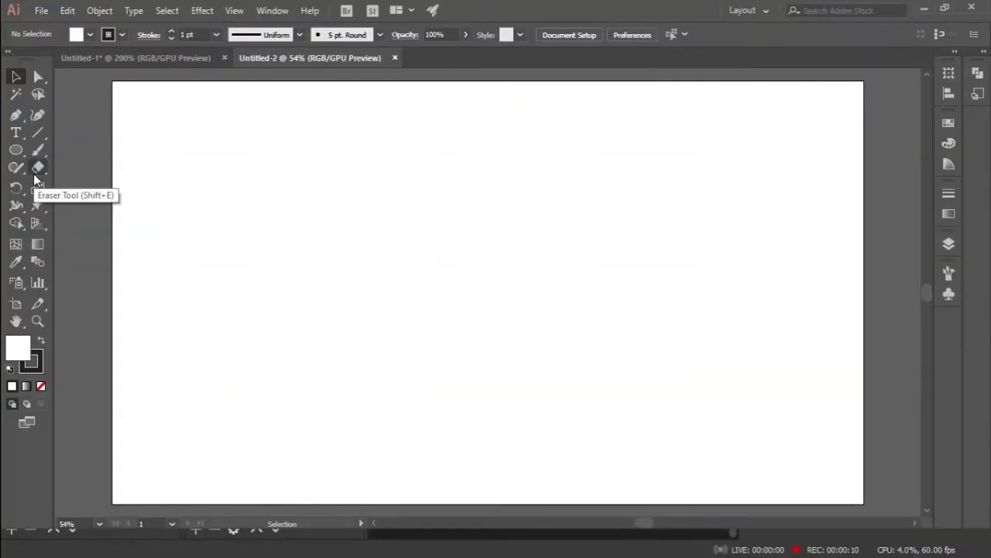
Step: Set the blank artboard's view zoom to 150%
{"action": "left_click", "coordinate": [100, 524]}
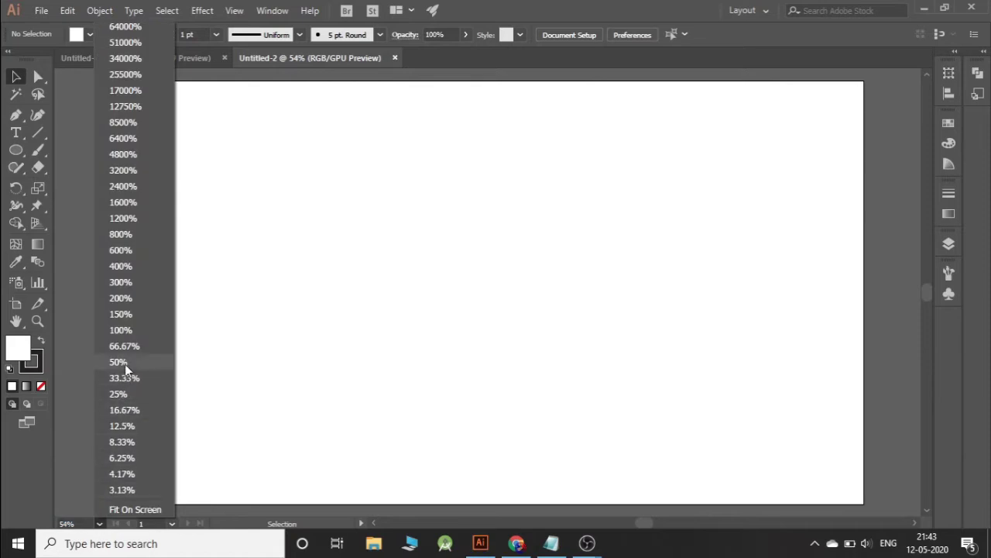
{"action": "left_click", "coordinate": [122, 313]}
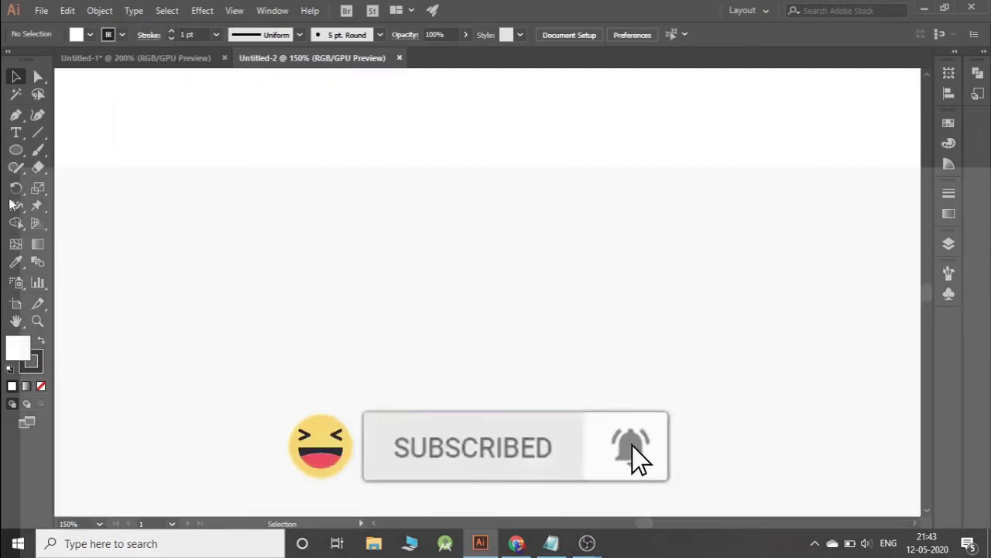
Step: Create a 200 × 200 px square with the Rectangle Tool
{"action": "left_click", "coordinate": [16, 151]}
{"action": "left_click", "coordinate": [55, 149]}
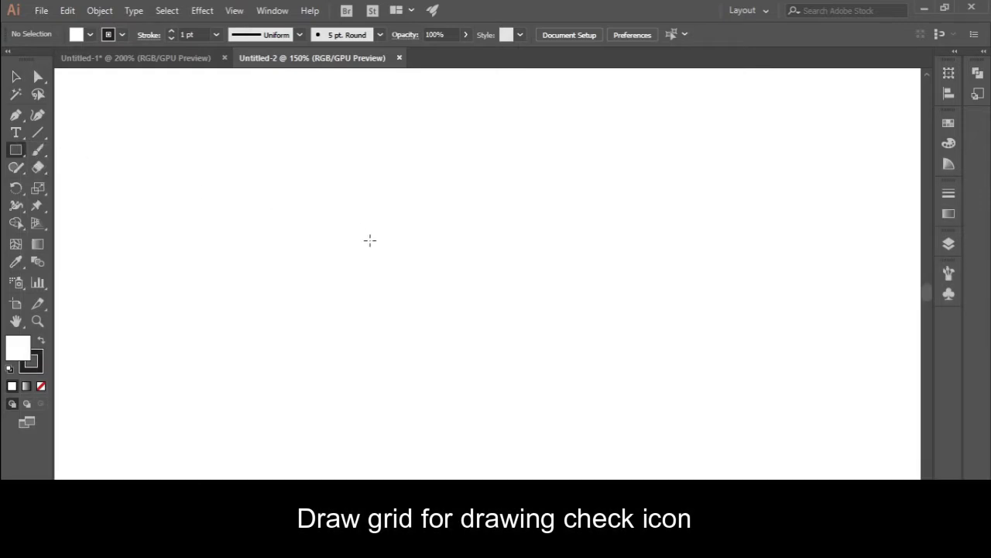
{"action": "left_click", "coordinate": [457, 278]}
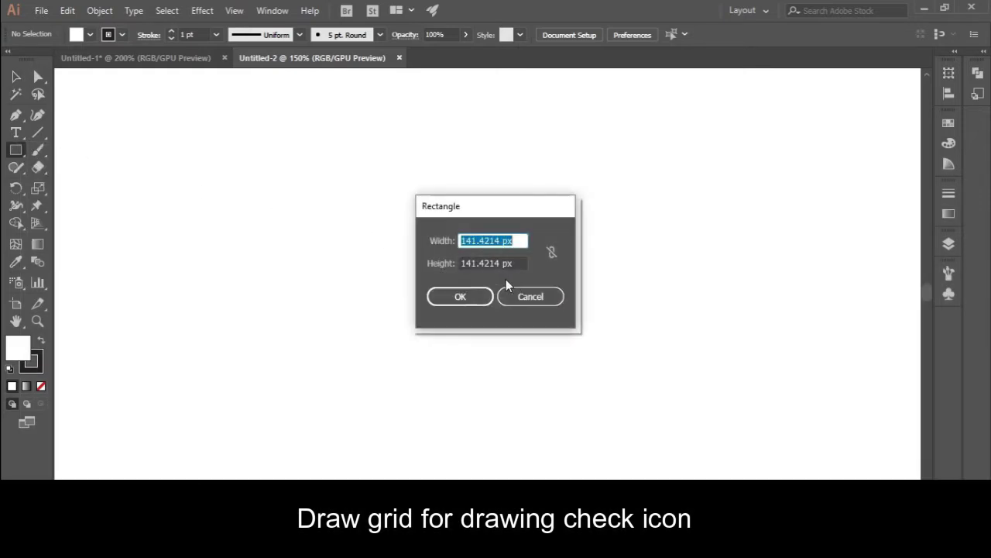
{"action": "type", "text": "200"}
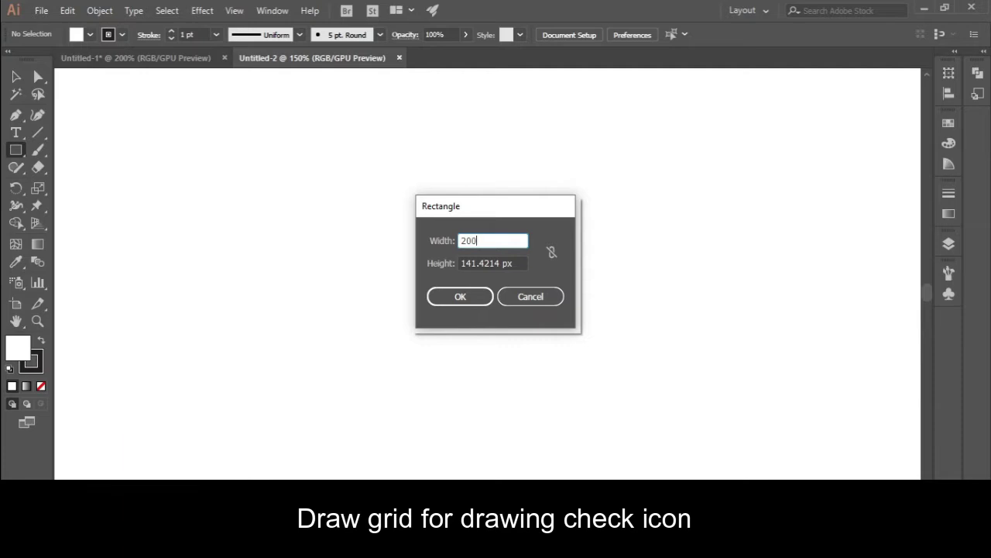
{"action": "type", "text": " px"}
{"action": "key", "text": "Tab"}
{"action": "type", "text": "2"}
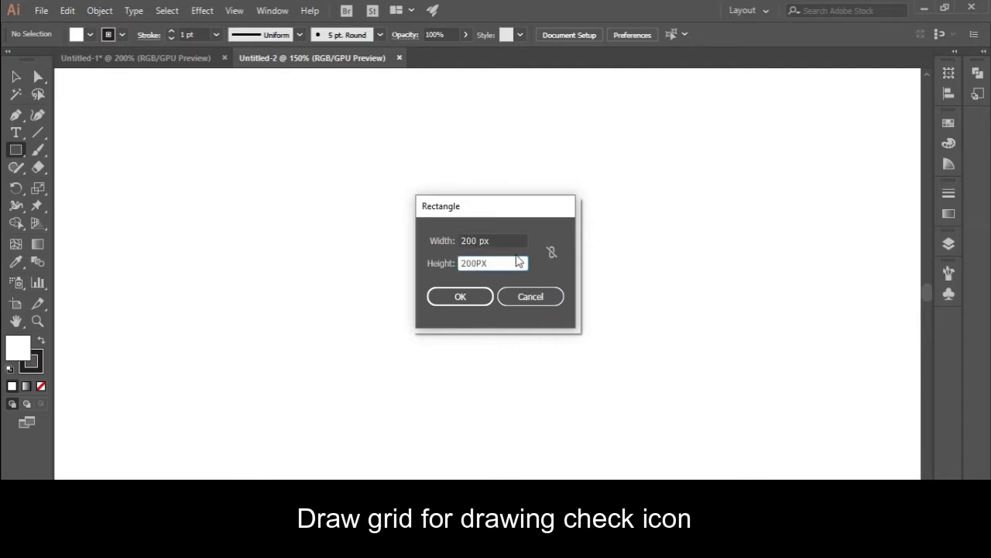
{"action": "key", "text": "Tab"}
{"action": "left_click", "coordinate": [484, 299]}
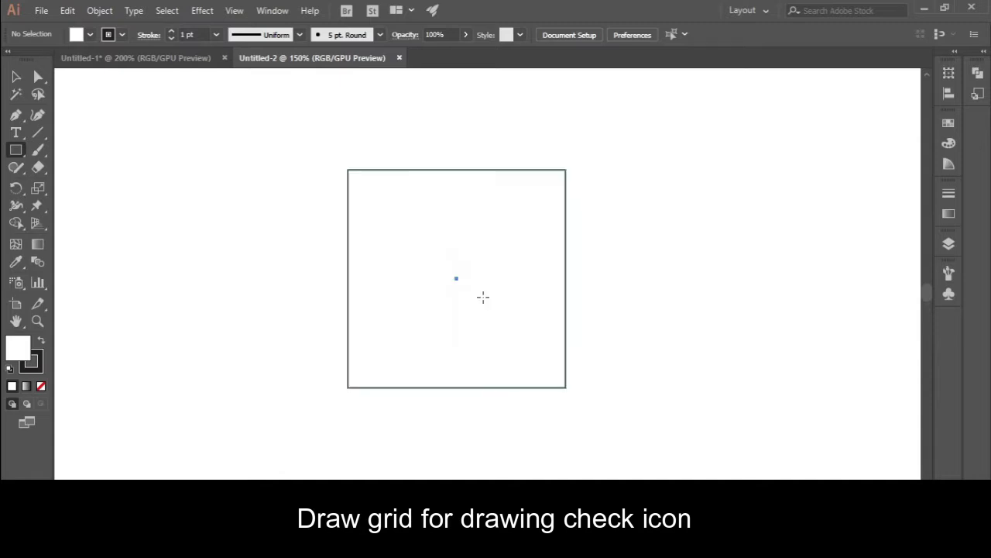
Step: Remove the square's fill, keep its thin black outline, and deselect it
{"action": "left_click", "coordinate": [90, 34]}
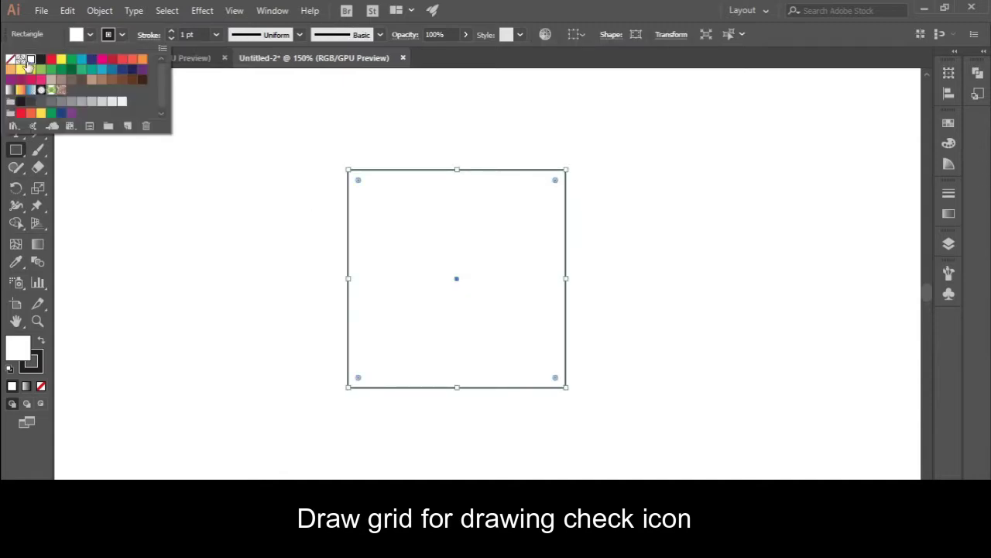
{"action": "left_click", "coordinate": [12, 62]}
{"action": "left_click", "coordinate": [122, 35]}
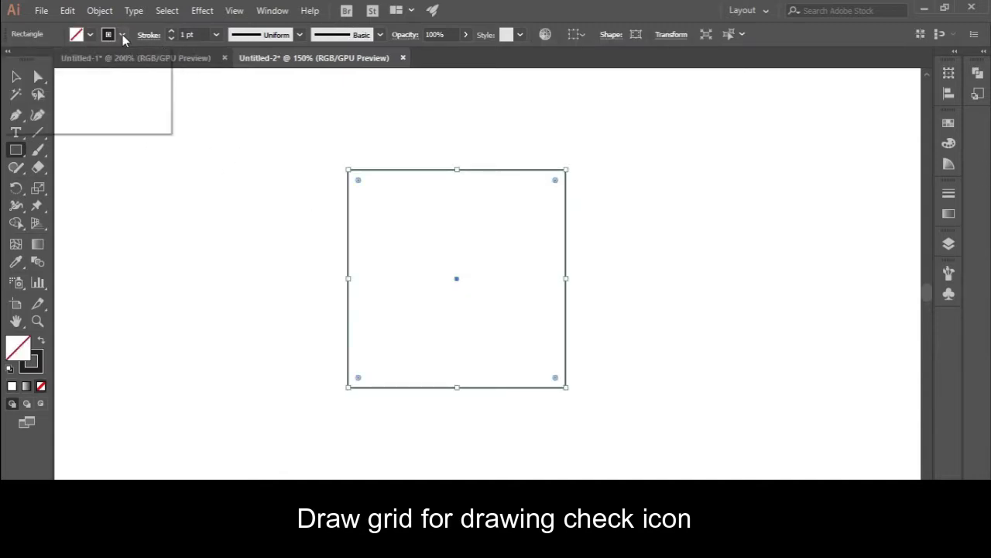
{"action": "left_click", "coordinate": [31, 62]}
{"action": "key", "text": "v"}
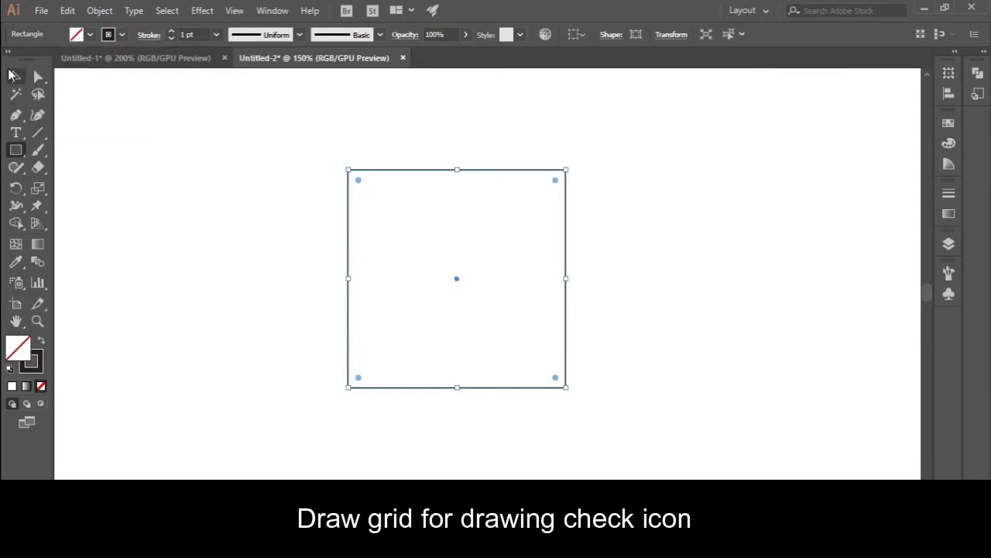
{"action": "left_click", "coordinate": [157, 177]}
Step: Draw both corner-to-corner diagonals across the square
{"action": "left_click", "coordinate": [16, 152]}
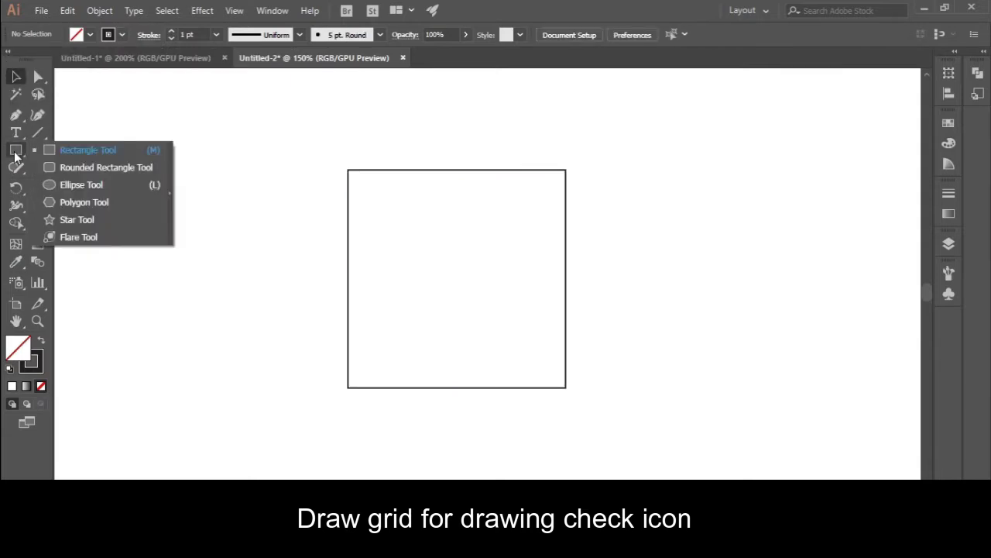
{"action": "left_click", "coordinate": [70, 167]}
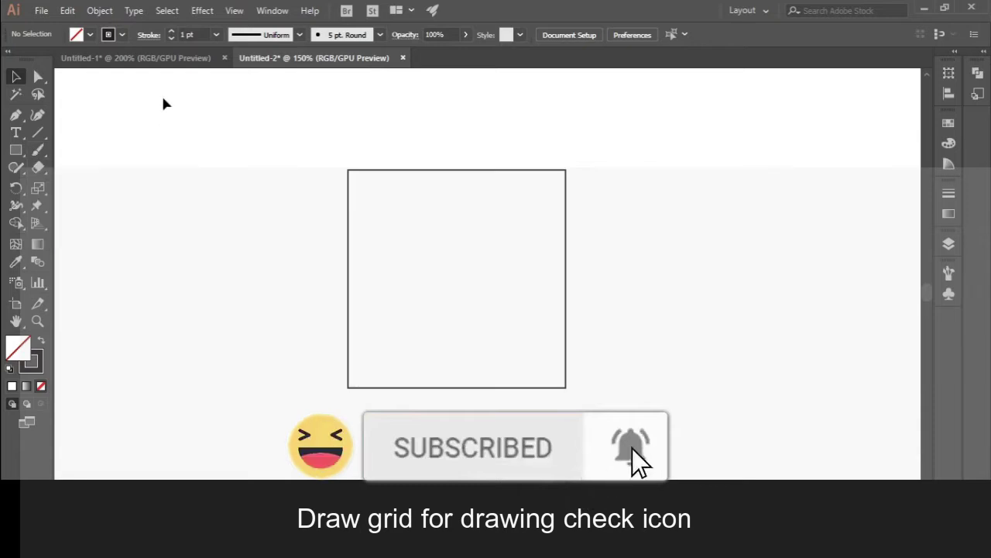
{"action": "left_click_drag", "start_coordinate": [348, 171], "coordinate": [565, 387]}
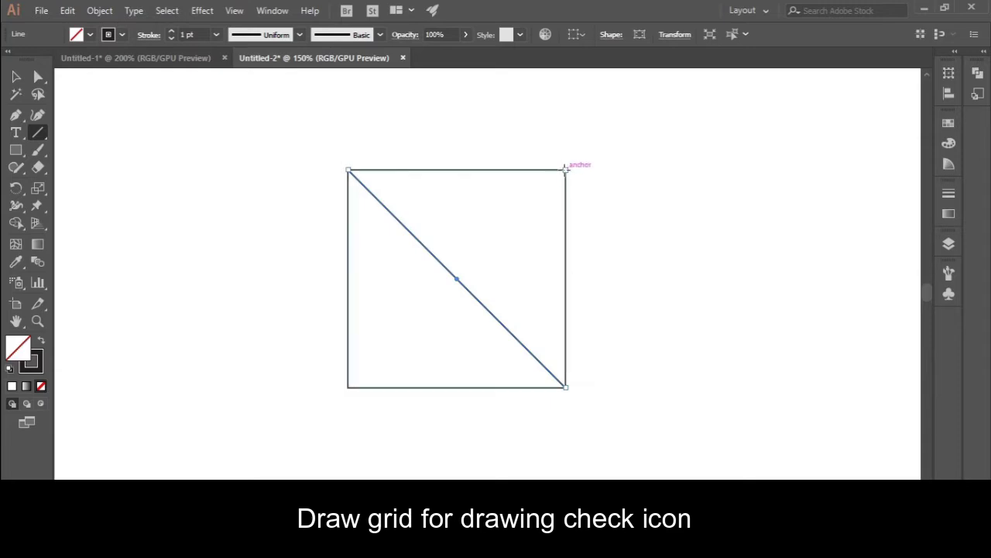
{"action": "left_click_drag", "start_coordinate": [565, 167], "coordinate": [347, 388]}
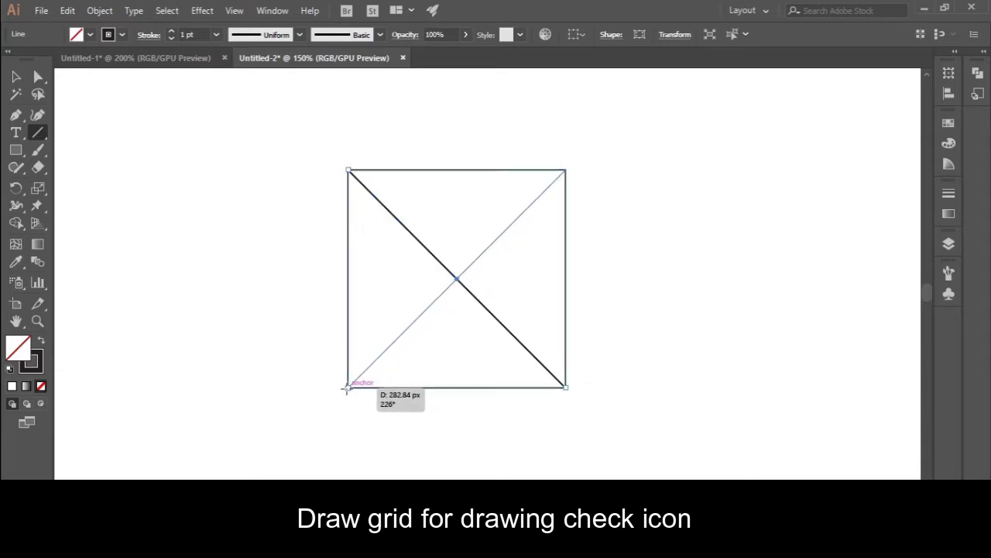
{"action": "left_click_drag", "start_coordinate": [347, 388], "coordinate": [348, 387]}
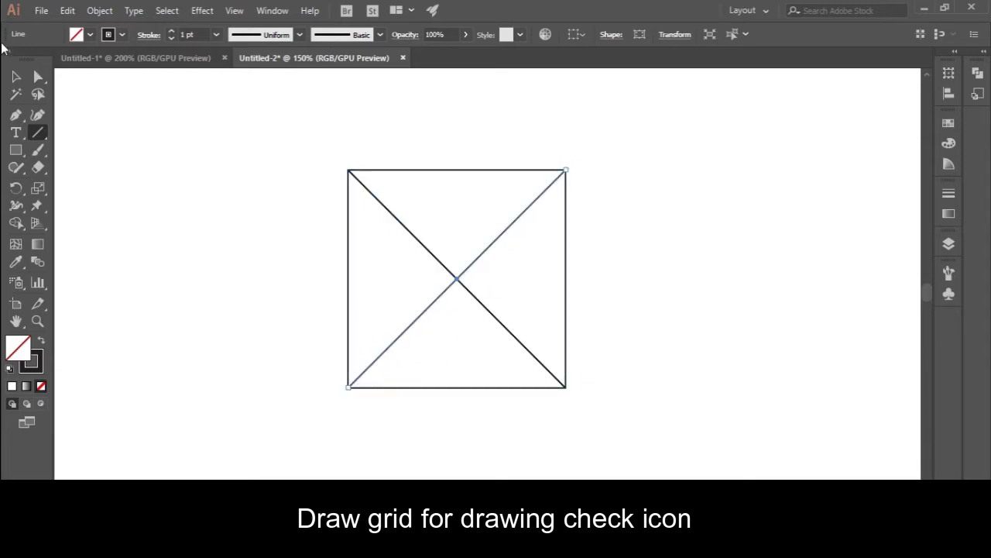
Step: Draw a 200 px circle centred on the diagonals' crossing, touching the square's sides
{"action": "left_click", "coordinate": [16, 76]}
{"action": "left_click", "coordinate": [217, 206]}
{"action": "left_click_drag", "start_coordinate": [16, 150], "coordinate": [54, 184]}
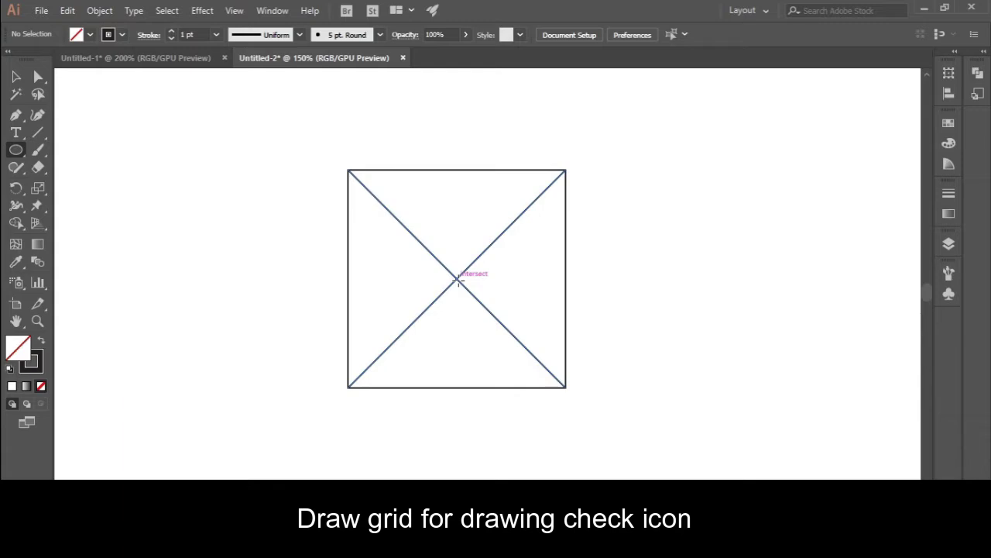
{"action": "left_click_drag", "start_coordinate": [458, 280], "coordinate": [444, 171]}
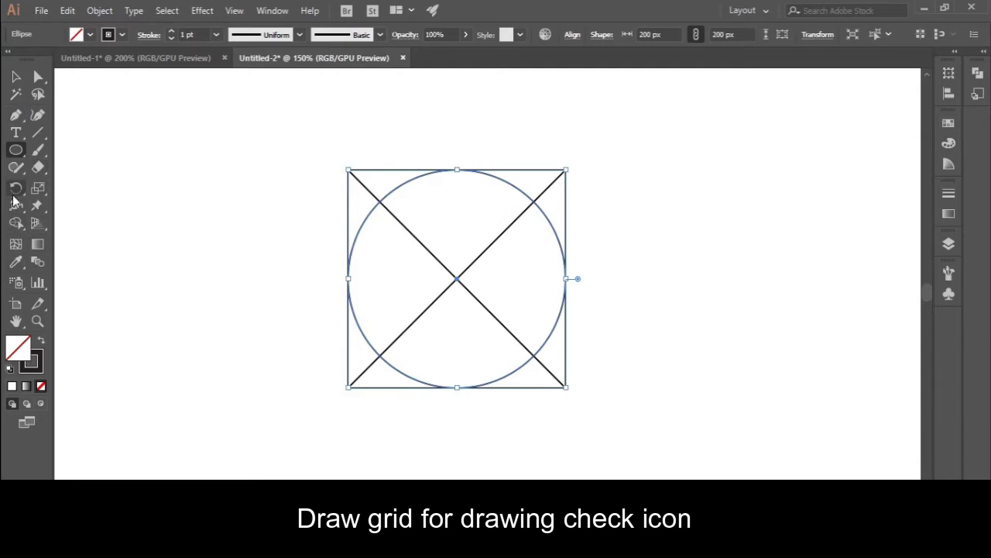
Step: Draw a vertical centre line from the circle's top to its bottom
{"action": "left_click", "coordinate": [19, 155]}
{"action": "key", "text": "backslash"}
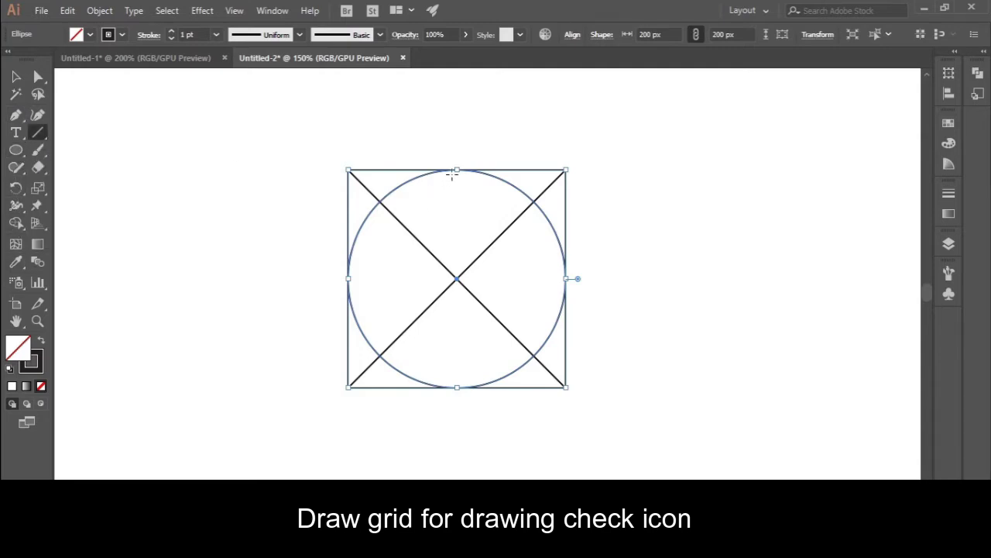
{"action": "left_click", "coordinate": [16, 77]}
{"action": "left_click", "coordinate": [86, 132]}
{"action": "key", "text": "backslash"}
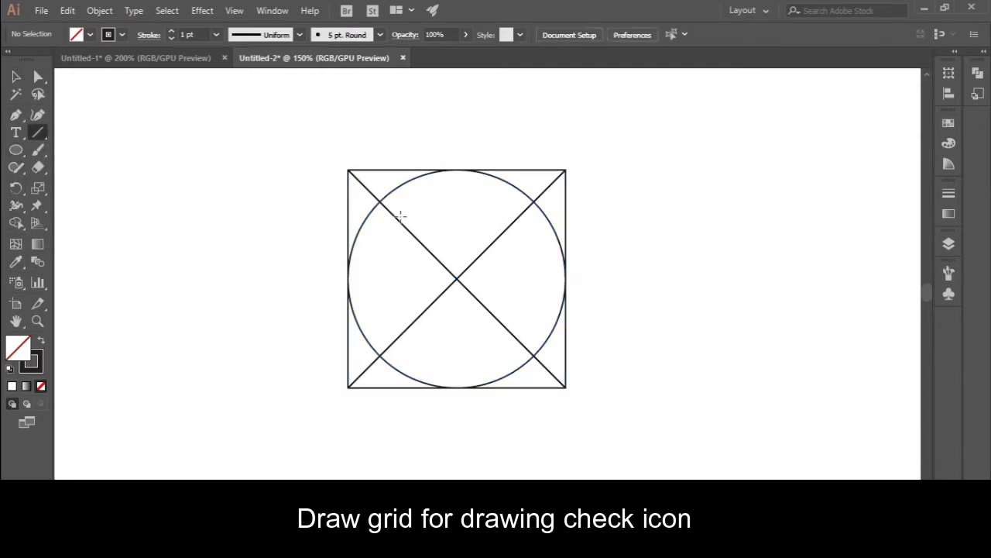
{"action": "left_click_drag", "start_coordinate": [456, 169], "coordinate": [456, 390]}
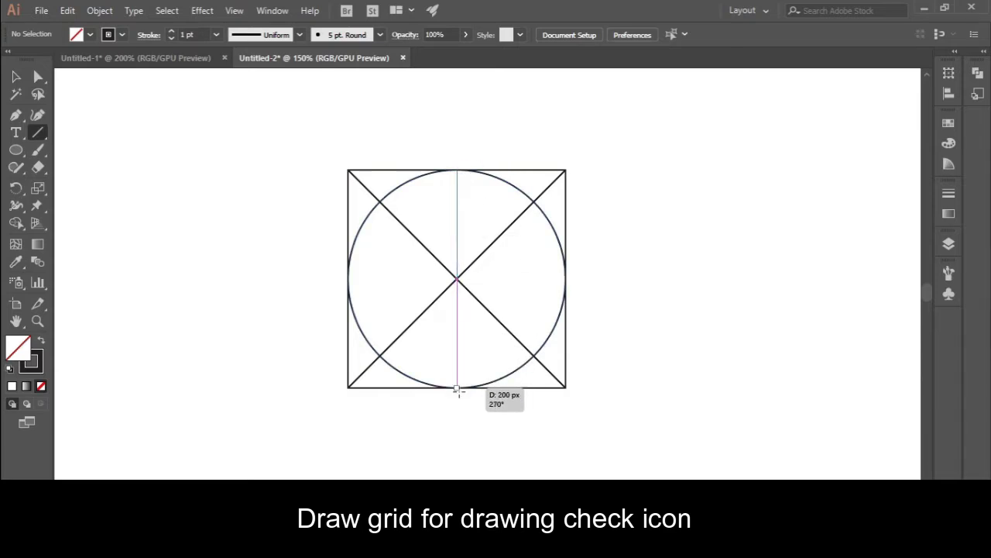
{"action": "left_click_drag", "start_coordinate": [457, 390], "coordinate": [457, 389]}
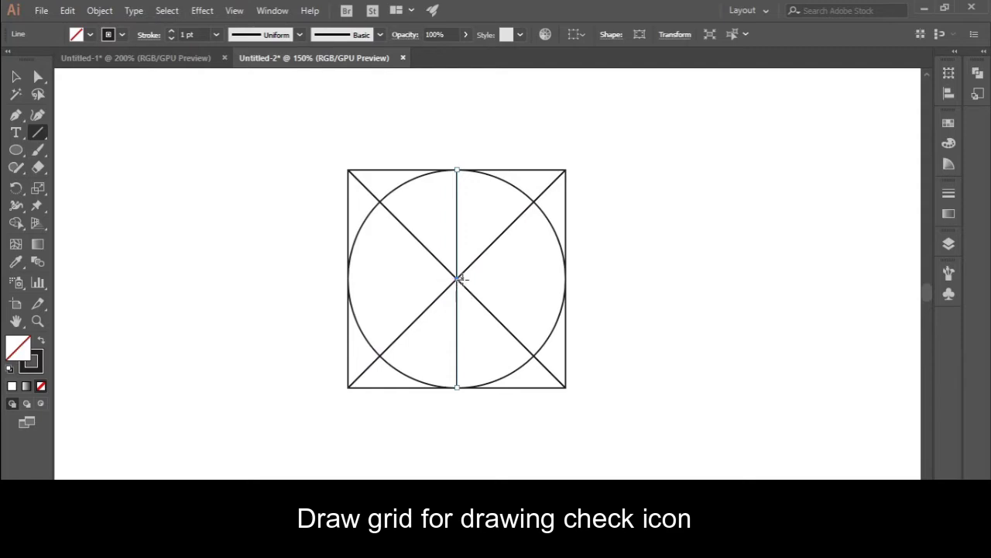
{"action": "key", "text": "v"}
{"action": "left_click", "coordinate": [193, 157]}
Step: Draw a horizontal line through the centre, then select all the grid artwork
{"action": "left_click", "coordinate": [37, 132]}
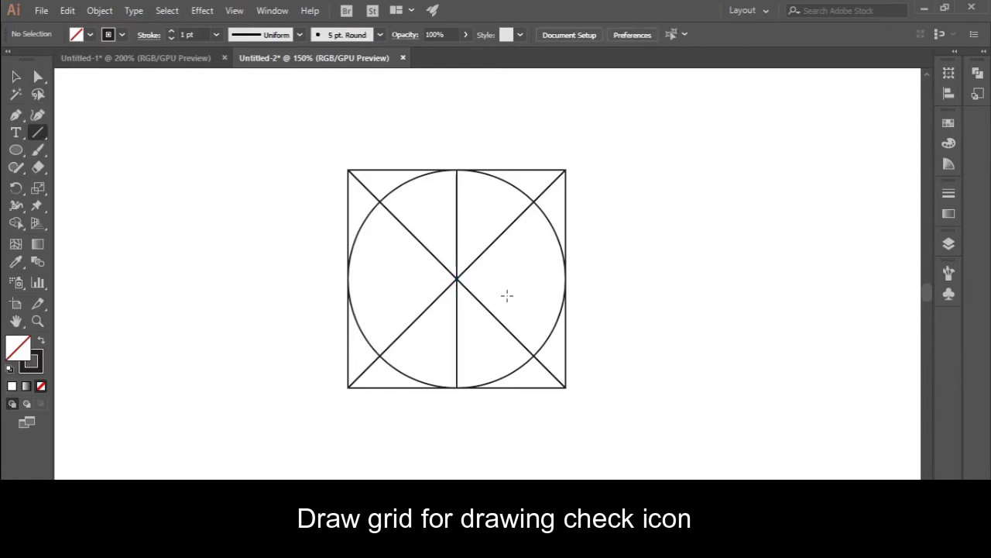
{"action": "left_click_drag", "start_coordinate": [457, 277], "coordinate": [347, 277]}
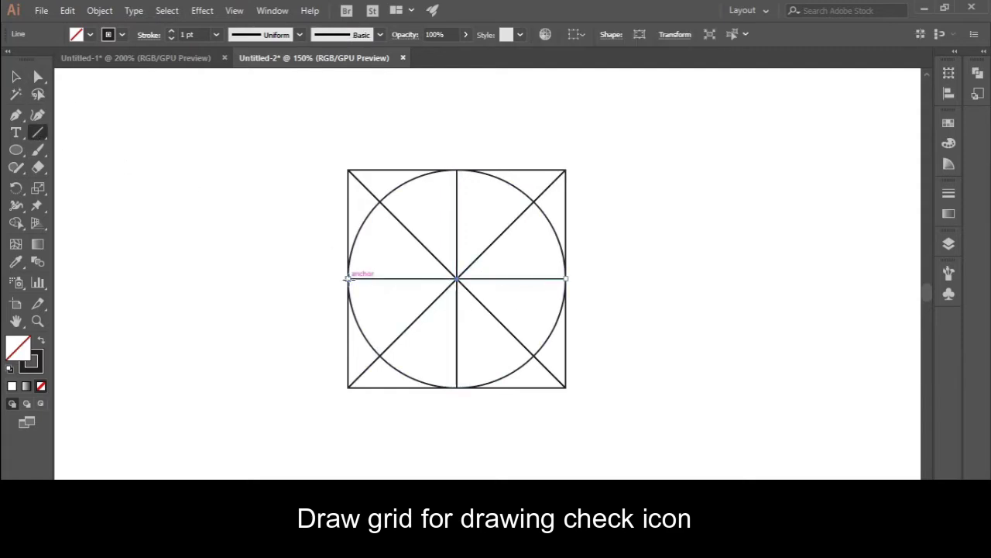
{"action": "left_click", "coordinate": [16, 76]}
{"action": "key", "text": "ctrl+a"}
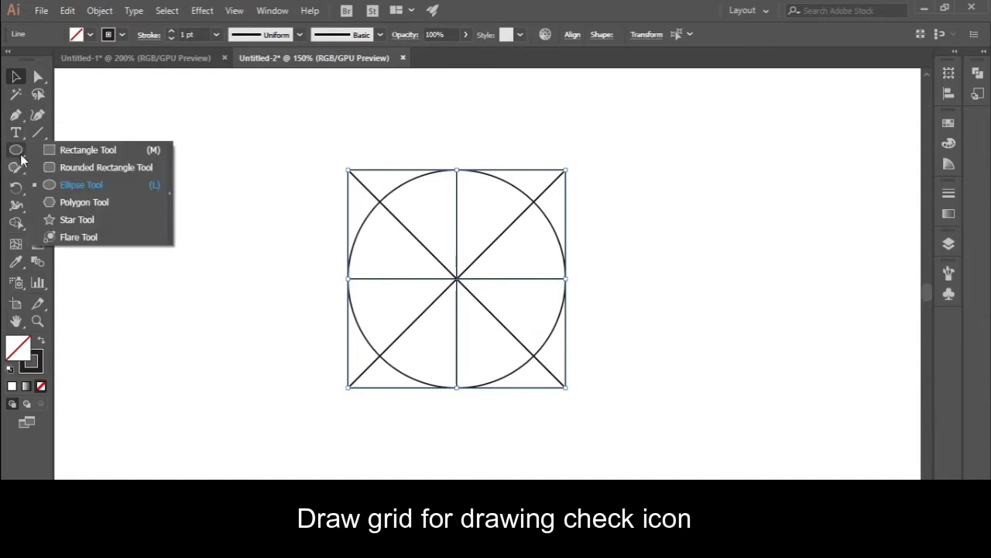
Step: Draw an inner square with corners at the circle–diagonal intersections
{"action": "key", "text": "m"}
{"action": "mouse_move", "coordinate": [380, 201]}
{"action": "left_mouse_down"}
{"action": "mouse_move", "coordinate": [519, 323]}
{"action": "mouse_move", "coordinate": [536, 356]}
{"action": "left_mouse_up"}
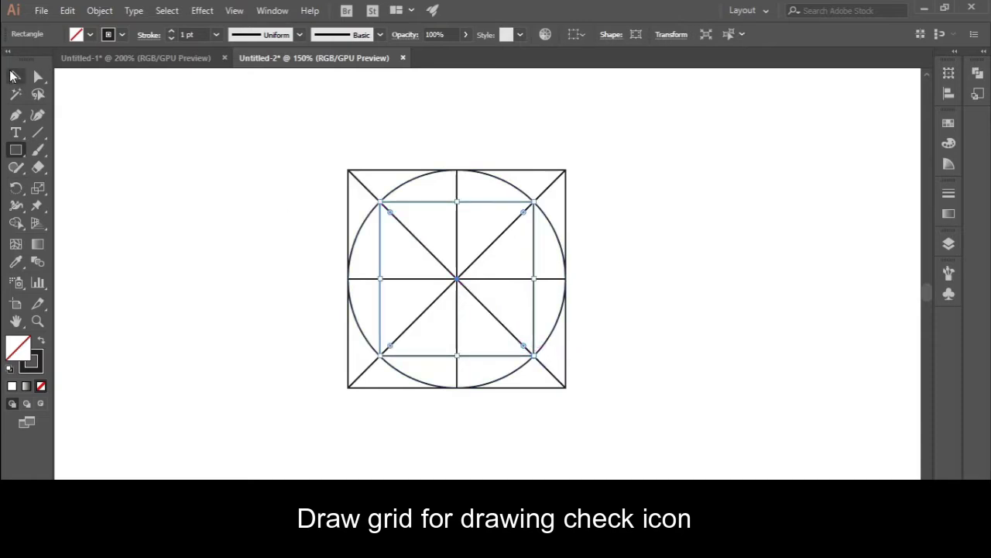
{"action": "left_click", "coordinate": [12, 75]}
{"action": "left_click", "coordinate": [166, 160]}
Step: Draw a 141.421 px circle inside the inner square, then select the centre lines
{"action": "left_click_drag", "start_coordinate": [15, 149], "coordinate": [71, 182]}
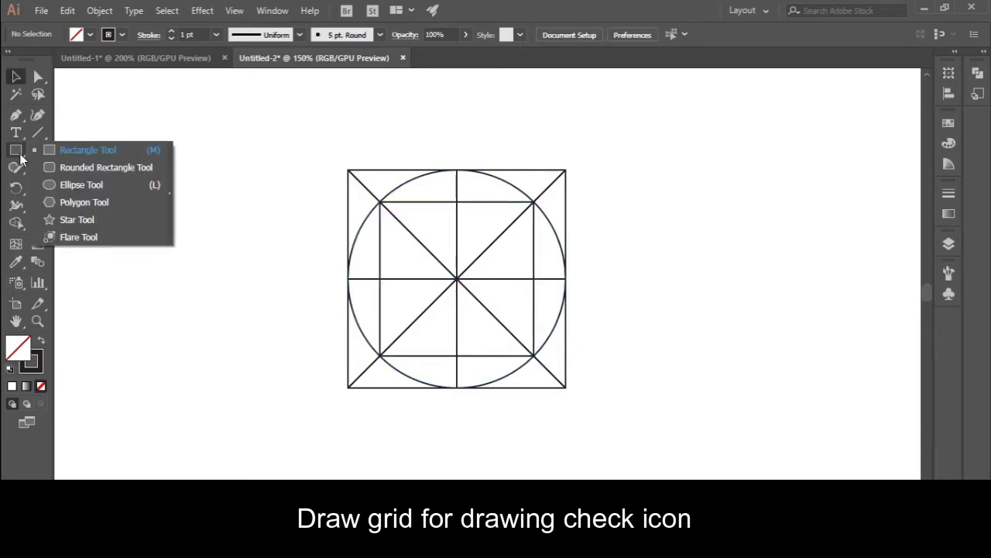
{"action": "left_click", "coordinate": [70, 185]}
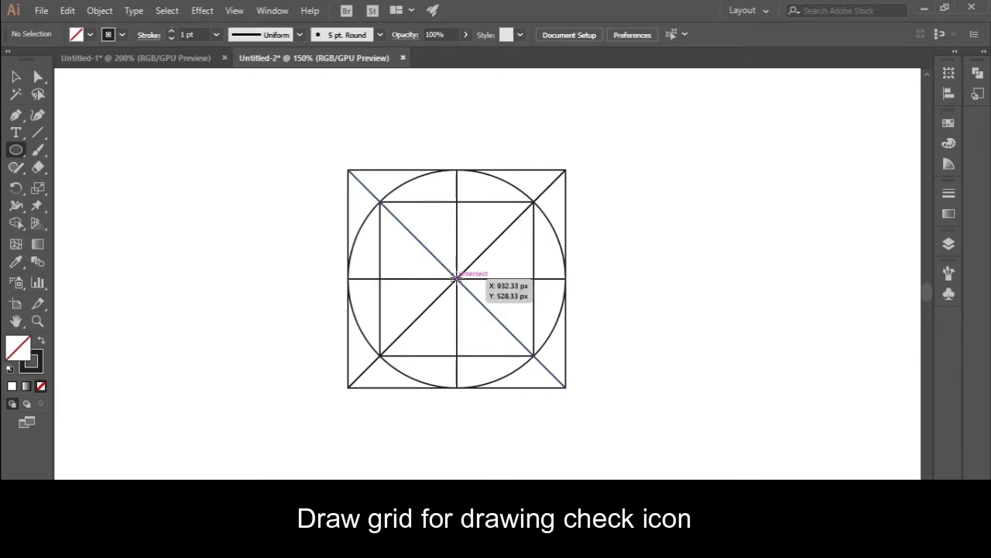
{"action": "left_click_drag", "start_coordinate": [457, 277], "coordinate": [457, 201]}
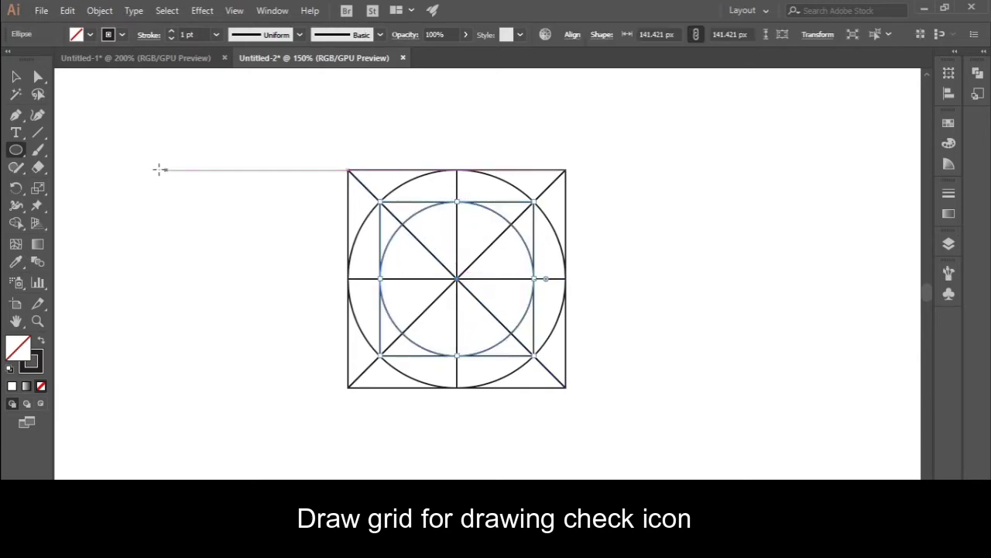
{"action": "key", "text": "v"}
{"action": "left_click", "coordinate": [175, 171]}
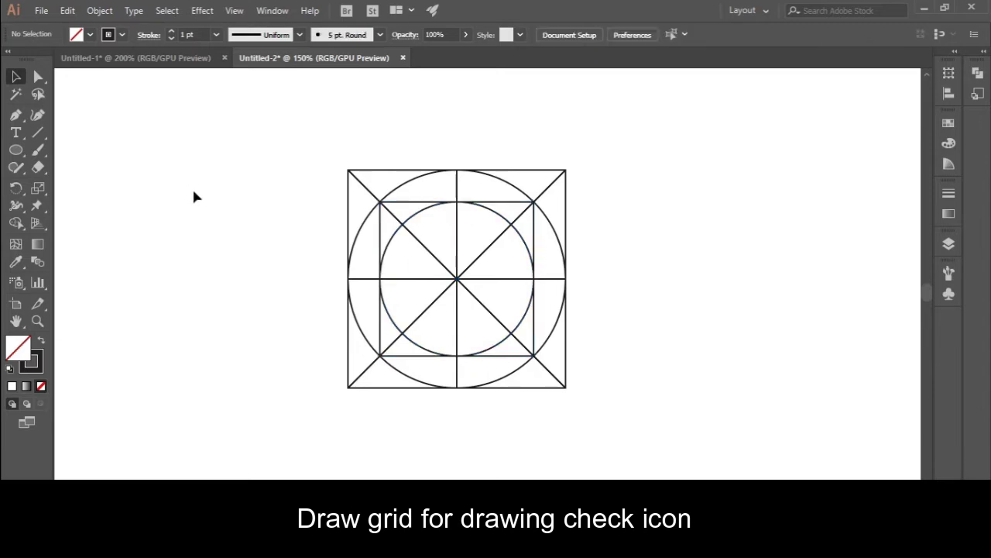
{"action": "left_click", "coordinate": [457, 194]}
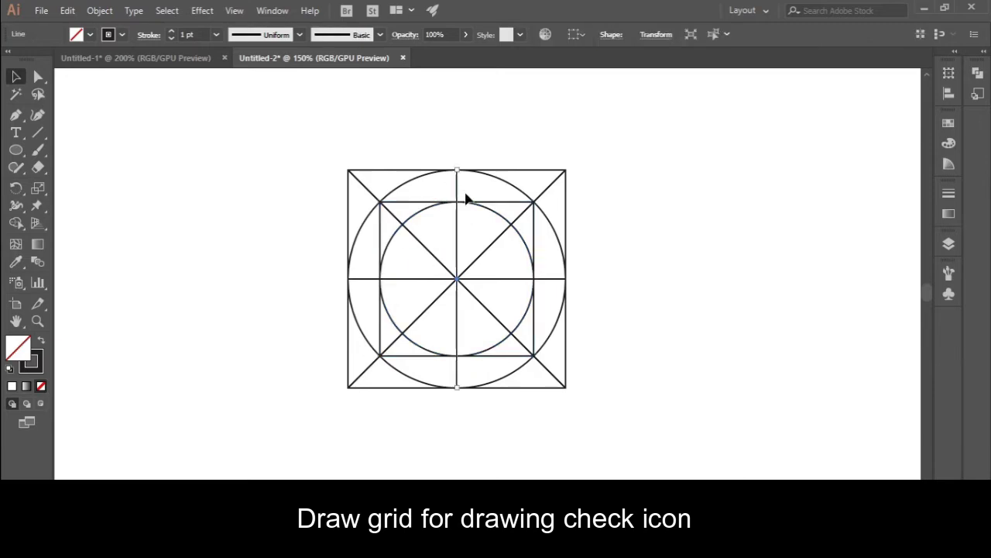
{"action": "left_click", "coordinate": [402, 276], "text": "shift"}
Step: Apply a 50 px Offset Path to the centre lines, adding parallel lines on each side
{"action": "left_click", "coordinate": [99, 10]}
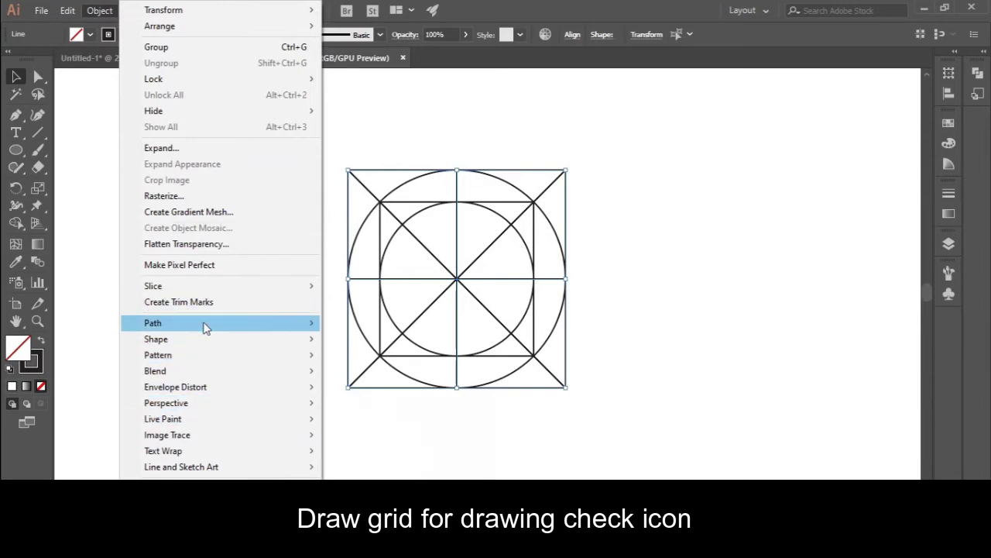
{"action": "mouse_move", "coordinate": [186, 322]}
{"action": "left_click", "coordinate": [426, 381]}
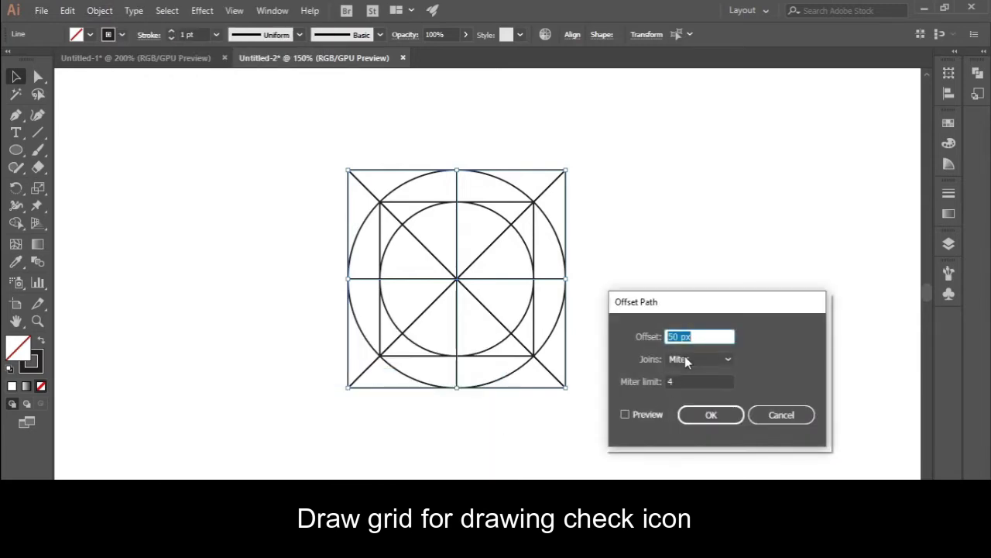
{"action": "left_click", "coordinate": [625, 414]}
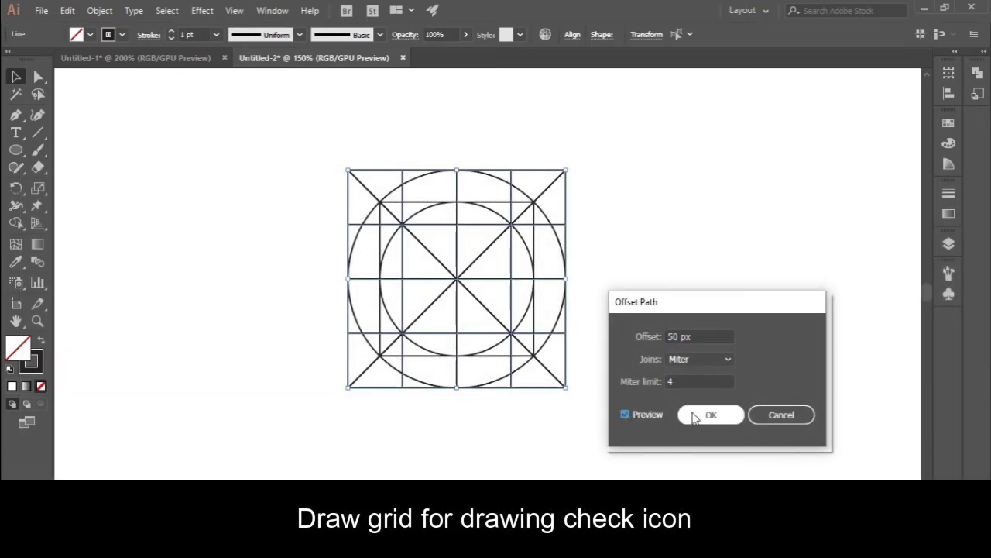
{"action": "left_click", "coordinate": [694, 416]}
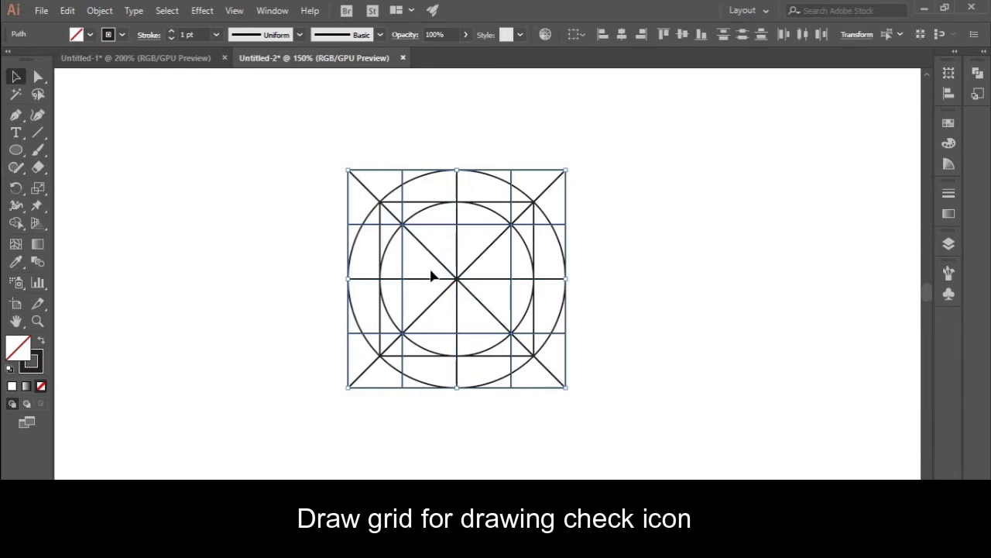
Step: Draw a 100 px circle from the grid centre
{"action": "left_click", "coordinate": [16, 150]}
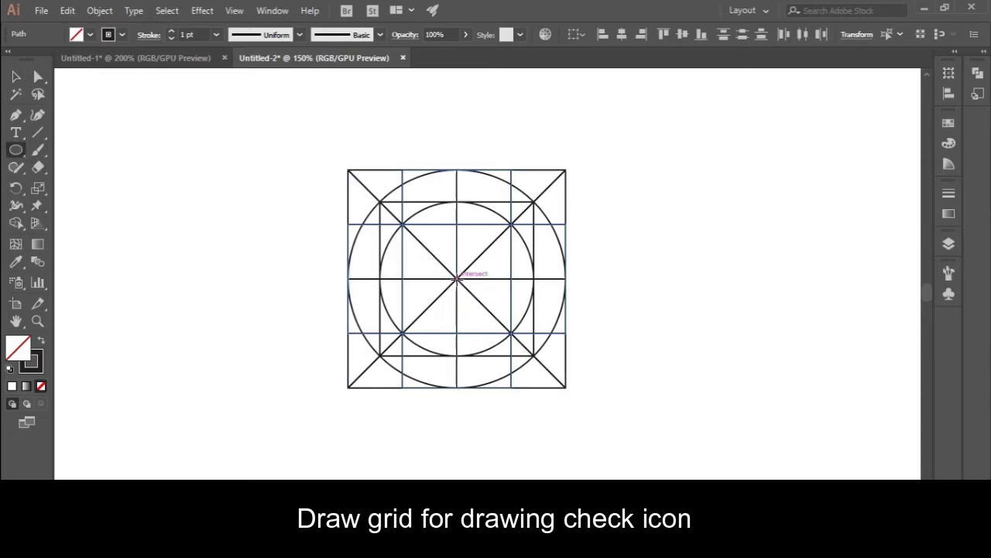
{"action": "left_click_drag", "start_coordinate": [457, 277], "coordinate": [447, 223]}
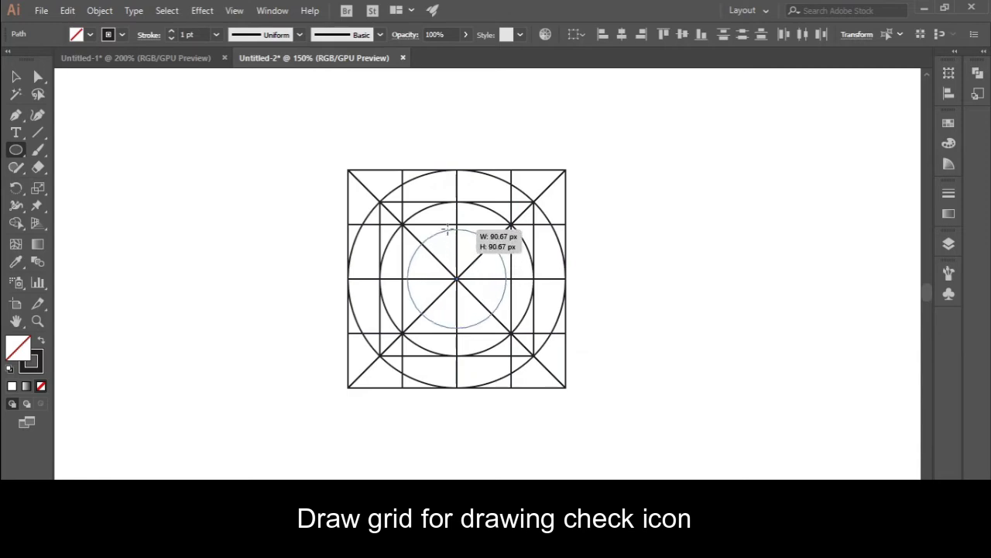
{"action": "left_click", "coordinate": [16, 76]}
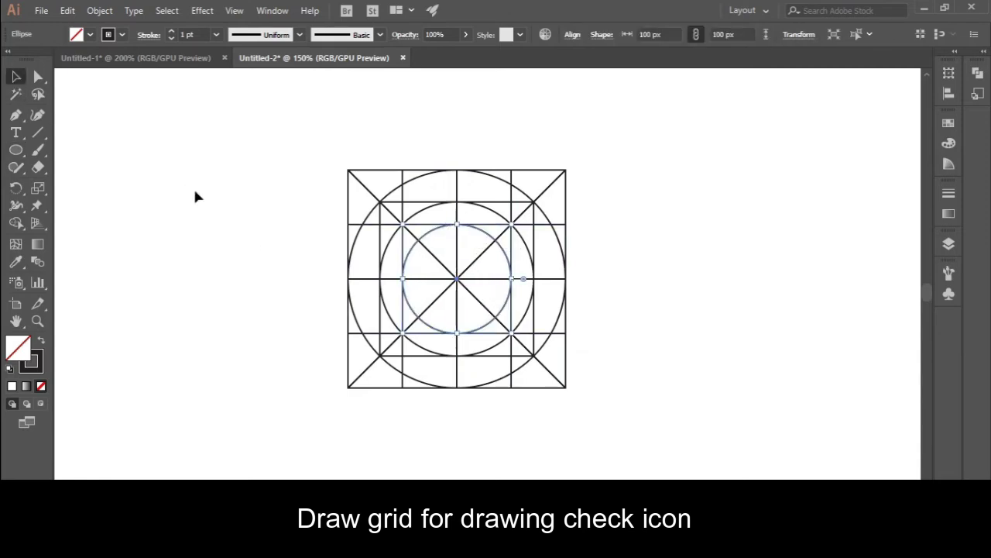
{"action": "left_click", "coordinate": [149, 223]}
Step: Add a 50 × 50 px circle at the grid centre
{"action": "left_click", "coordinate": [10, 157]}
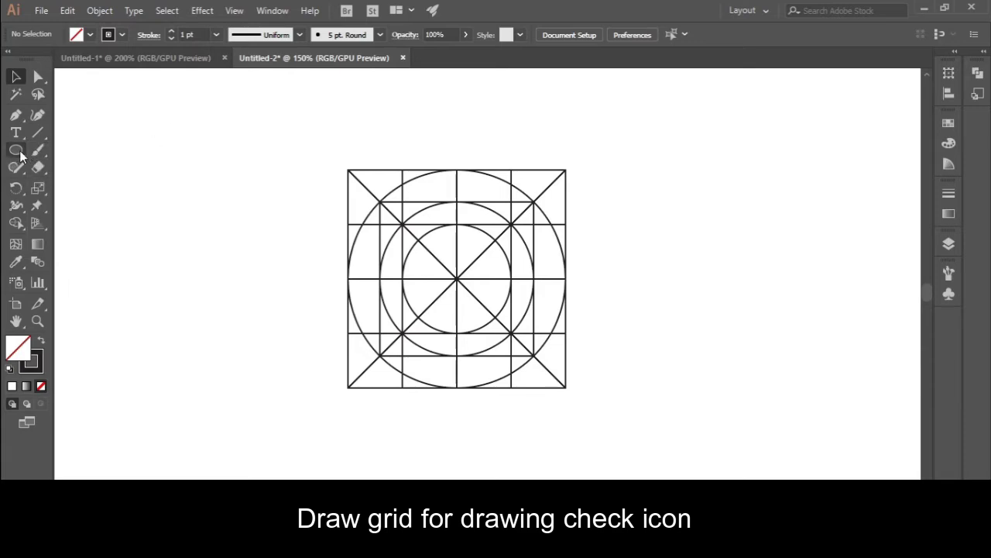
{"action": "left_click", "coordinate": [15, 150]}
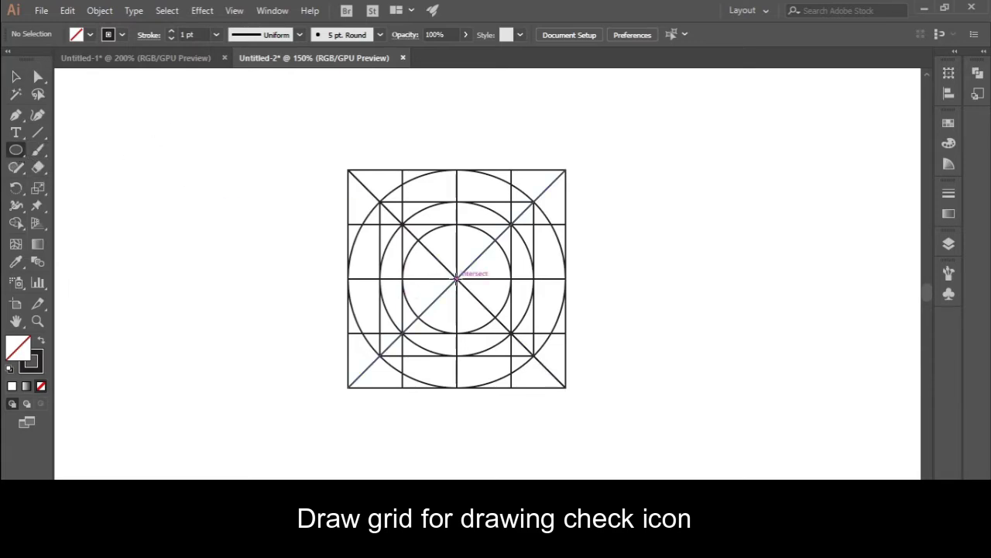
{"action": "left_click", "coordinate": [456, 278]}
{"action": "type", "text": "50"}
{"action": "key", "text": "Tab"}
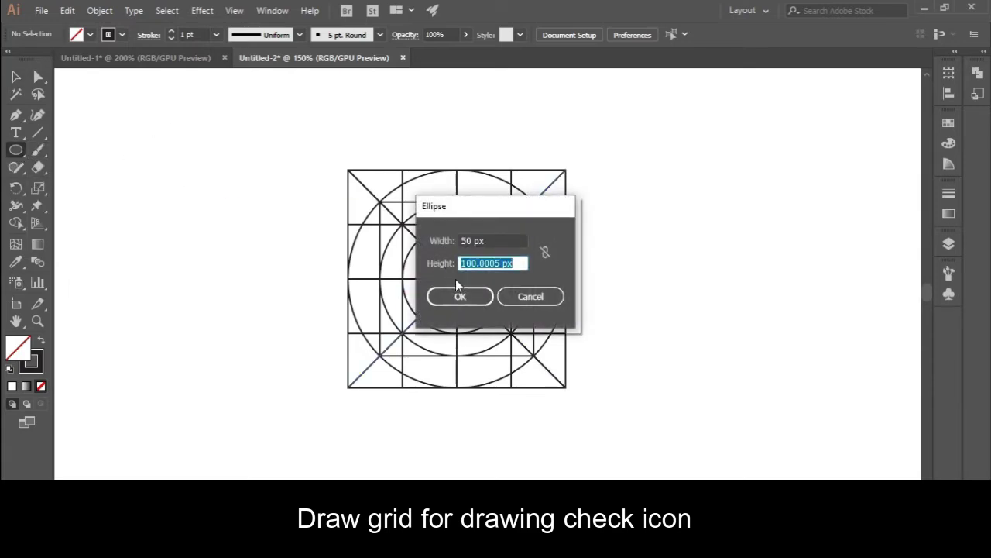
{"action": "type", "text": "50"}
{"action": "left_click", "coordinate": [490, 293]}
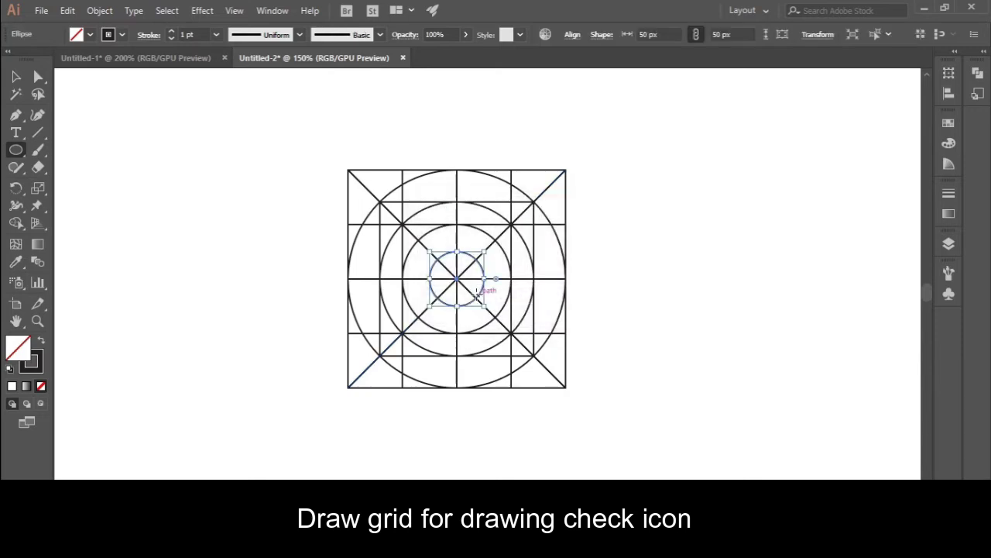
{"action": "key", "text": "v"}
{"action": "left_click", "coordinate": [193, 164]}
Step: Select all the grid lines and group them
{"action": "left_click_drag", "start_coordinate": [205, 109], "coordinate": [628, 410]}
{"action": "right_click", "coordinate": [462, 243]}
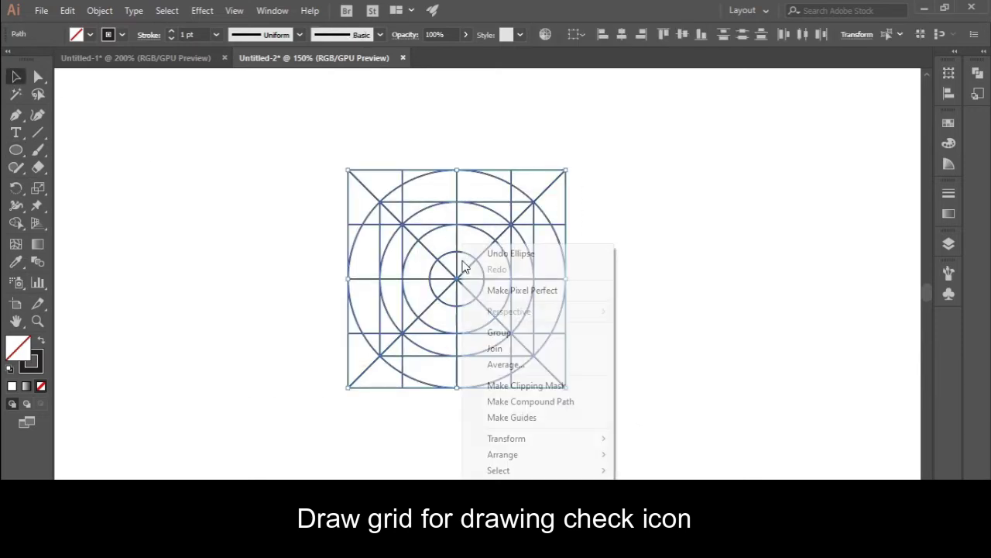
{"action": "left_click", "coordinate": [519, 333]}
{"action": "left_click", "coordinate": [672, 322]}
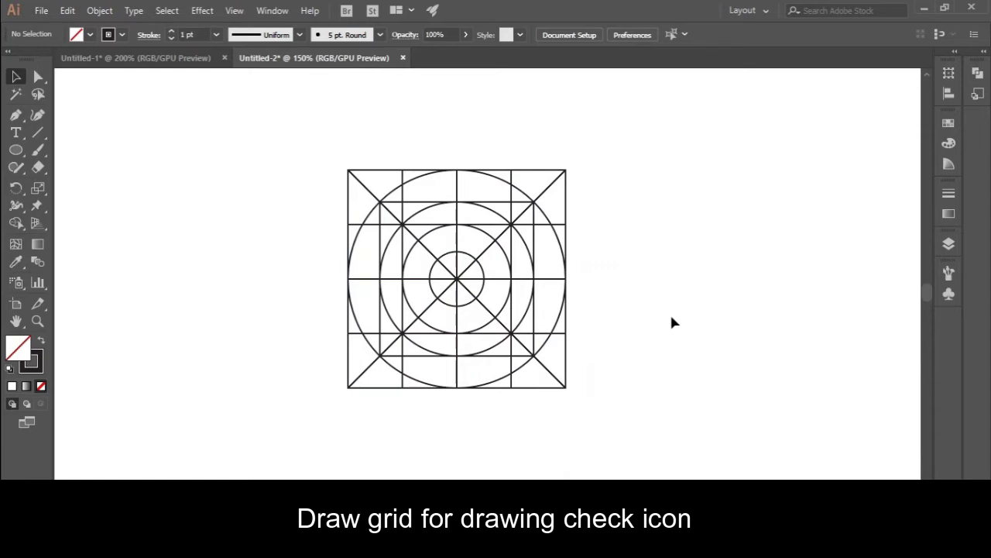
Step: Give the grouped grid a 0.25 pt light grey stroke
{"action": "left_click_drag", "start_coordinate": [310, 144], "coordinate": [504, 432]}
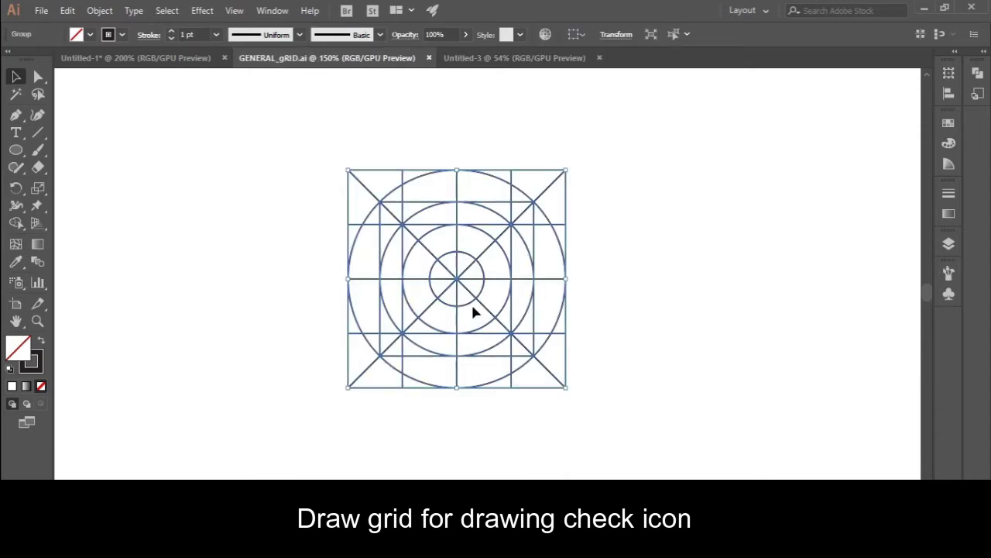
{"action": "right_click", "coordinate": [466, 285]}
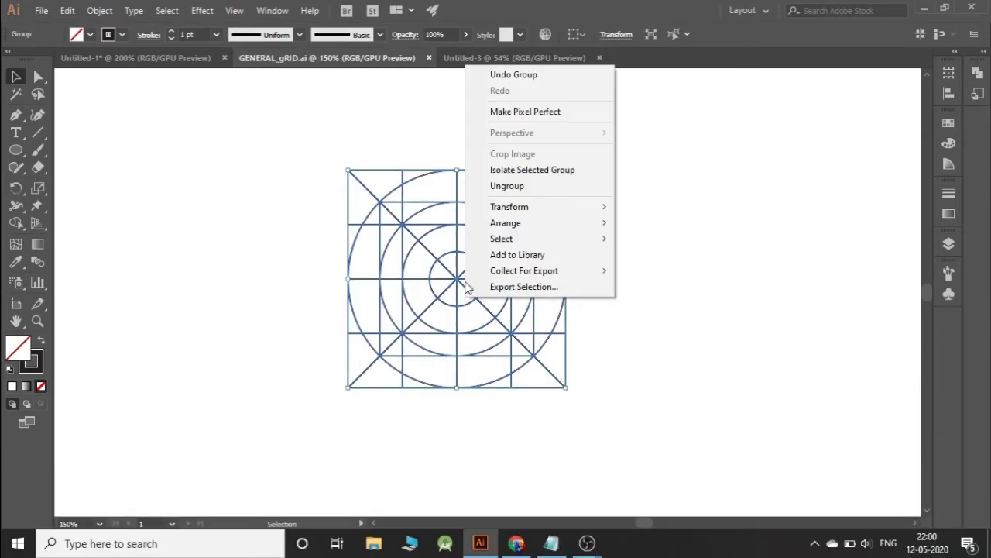
{"action": "left_click", "coordinate": [212, 34]}
{"action": "left_click", "coordinate": [232, 47]}
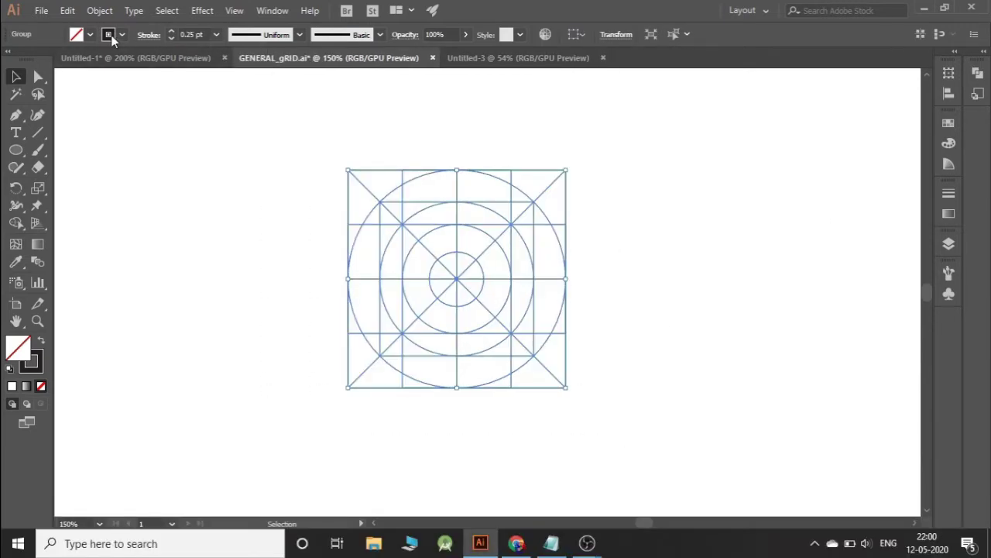
{"action": "left_click", "coordinate": [110, 35]}
{"action": "left_click", "coordinate": [81, 105]}
{"action": "left_click", "coordinate": [201, 191]}
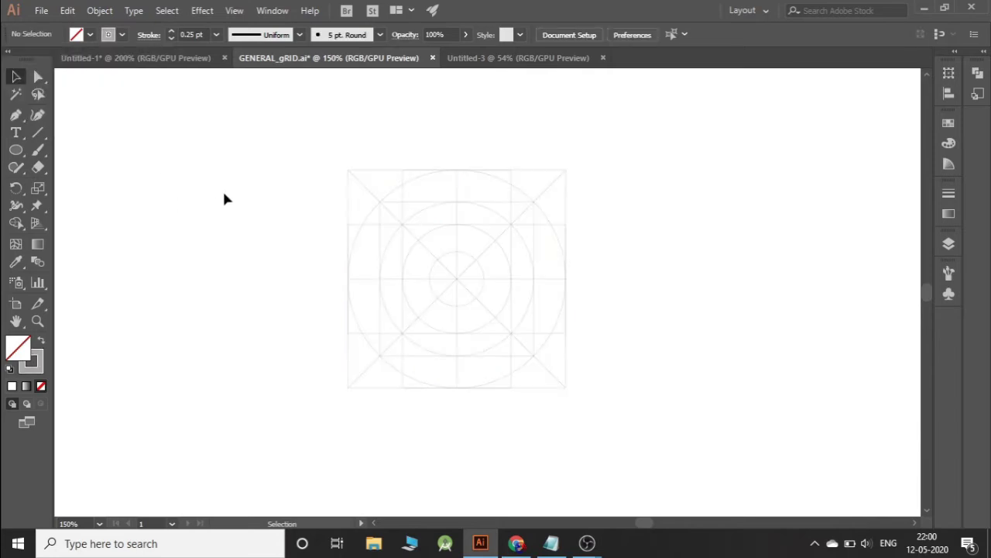
{"action": "left_click", "coordinate": [121, 34]}
{"action": "left_click", "coordinate": [267, 134]}
Step: Reselect the grid to check its stroke colour, then deselect it
{"action": "left_click_drag", "start_coordinate": [263, 130], "coordinate": [640, 391]}
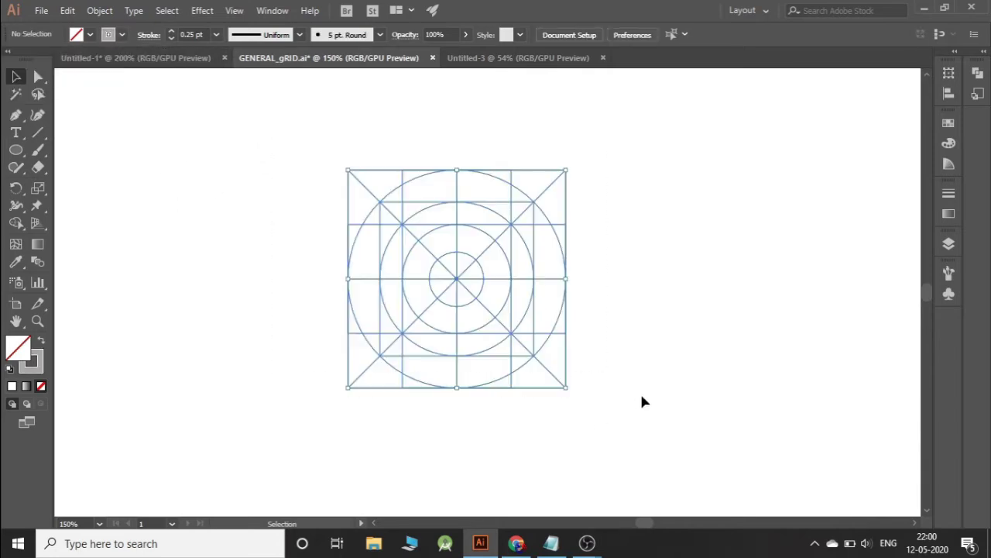
{"action": "left_click", "coordinate": [120, 35]}
{"action": "left_click", "coordinate": [203, 213]}
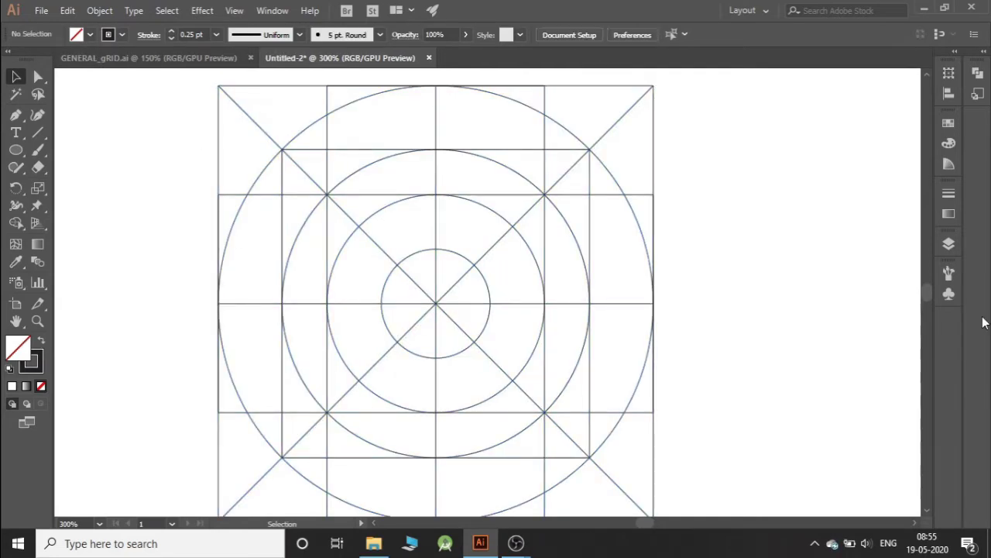
Step: Expand Layer 1 in the Layers panel to confirm the grid is a single group
{"action": "left_click", "coordinate": [949, 244]}
{"action": "left_click", "coordinate": [949, 244]}
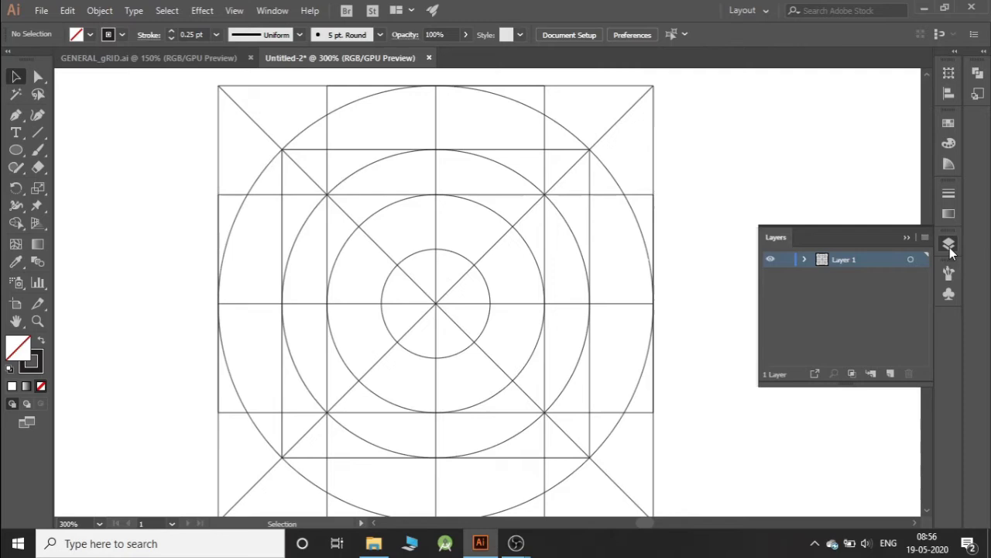
{"action": "left_click", "coordinate": [804, 259]}
{"action": "left_click", "coordinate": [907, 237]}
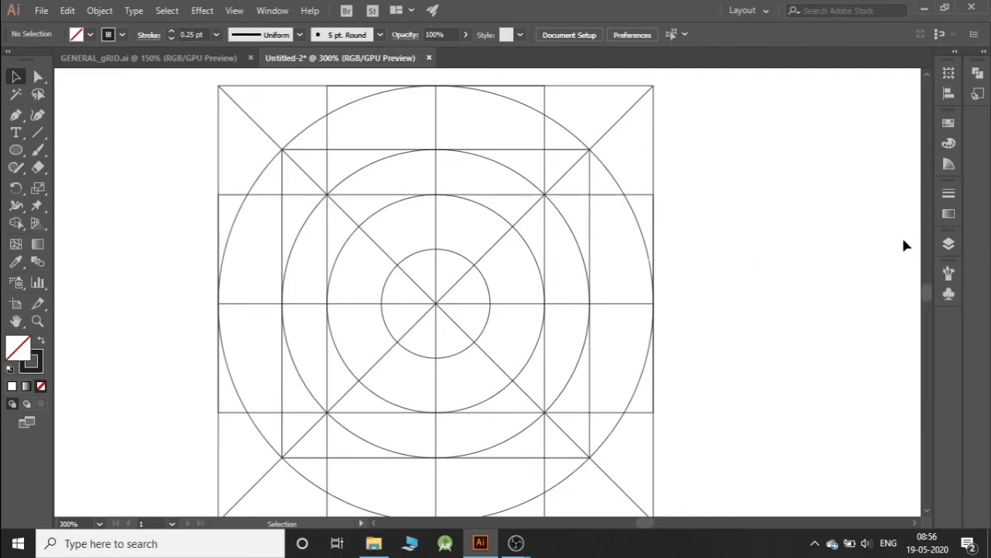
{"action": "left_click", "coordinate": [16, 150]}
Step: Set a 1 pt stroke and draw a 141.421 px circle from the grid centre
{"action": "left_click", "coordinate": [216, 35]}
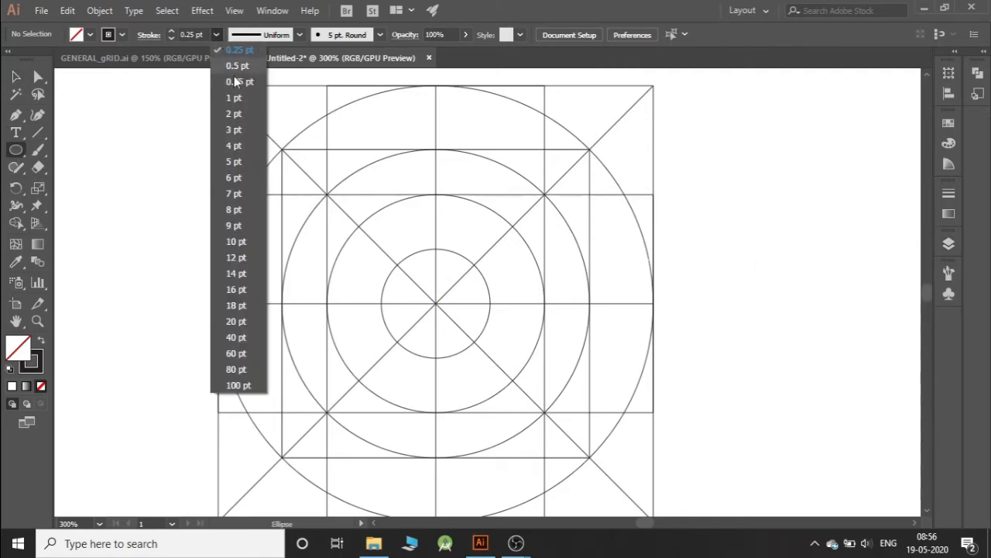
{"action": "left_click", "coordinate": [232, 83]}
{"action": "left_click_drag", "start_coordinate": [436, 302], "coordinate": [282, 149]}
Step: Sketch the check mark with 45° lines through and below the grid centre
{"action": "left_click", "coordinate": [36, 133]}
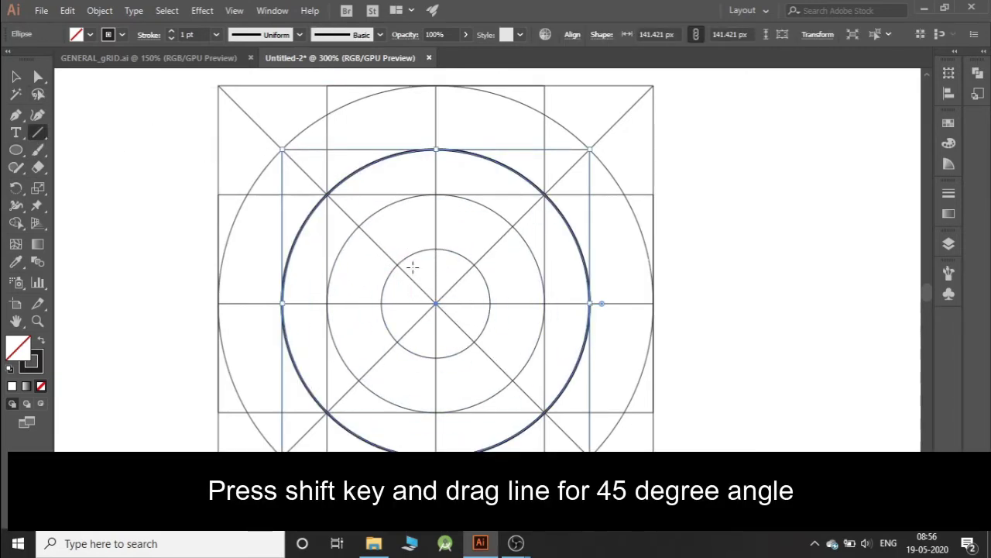
{"action": "left_click_drag", "start_coordinate": [513, 225], "coordinate": [334, 402]}
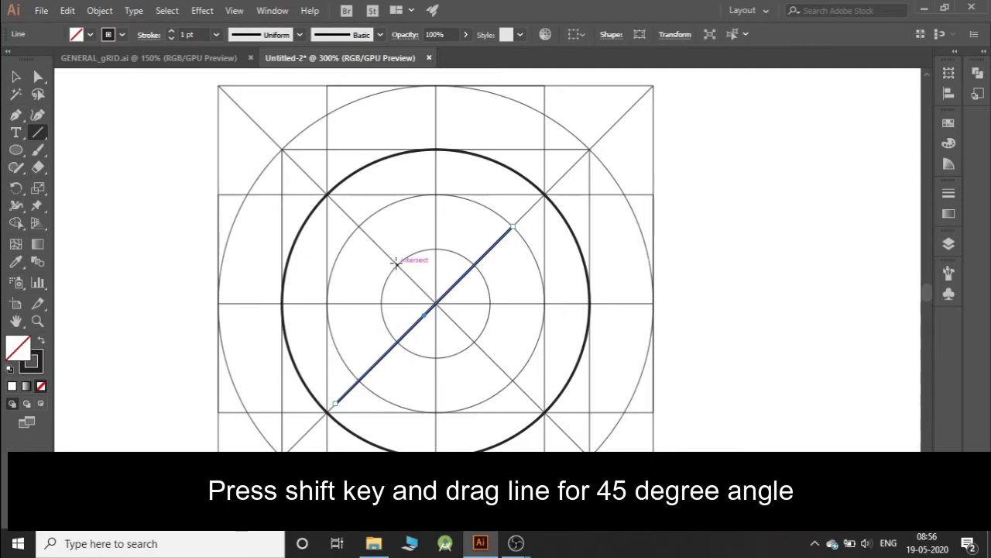
{"action": "mouse_move", "coordinate": [398, 264]}
{"action": "left_mouse_down"}
{"action": "mouse_move", "coordinate": [304, 359]}
{"action": "mouse_move", "coordinate": [430, 428]}
{"action": "left_mouse_up"}
{"action": "key", "text": "v"}
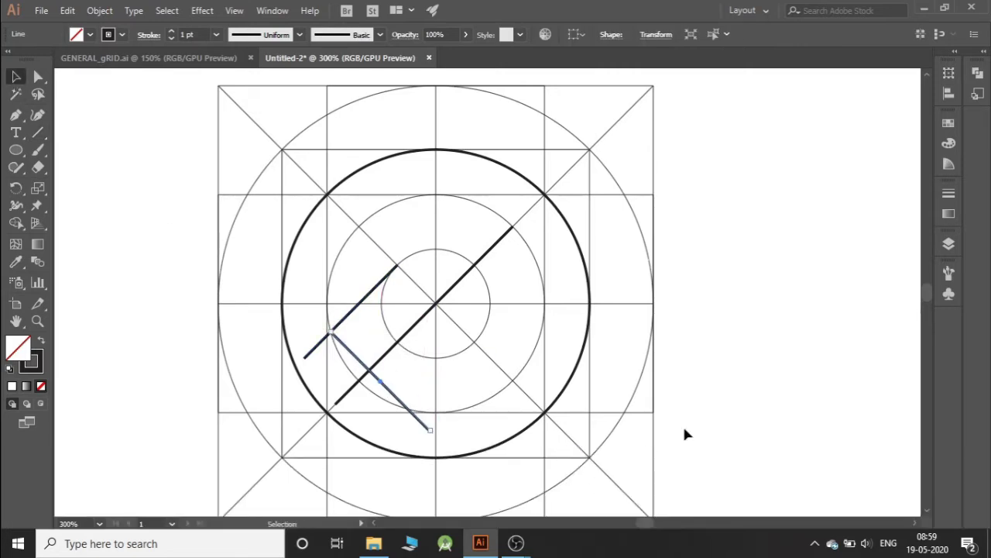
{"action": "left_click", "coordinate": [425, 416]}
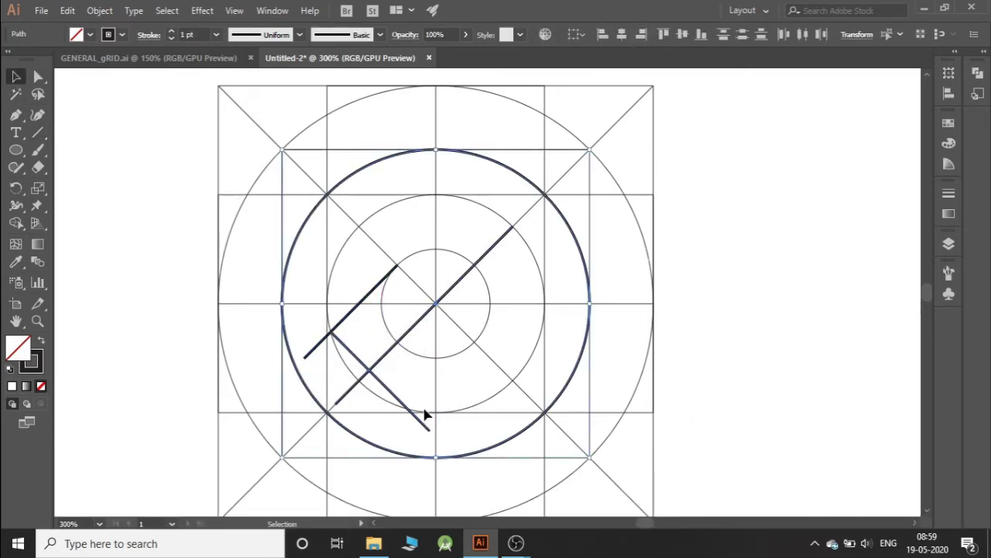
{"action": "left_click", "coordinate": [712, 413]}
Step: Turn the diagonal lines into thick outlined bars with Offset Path
{"action": "left_click_drag", "start_coordinate": [322, 383], "coordinate": [321, 385]}
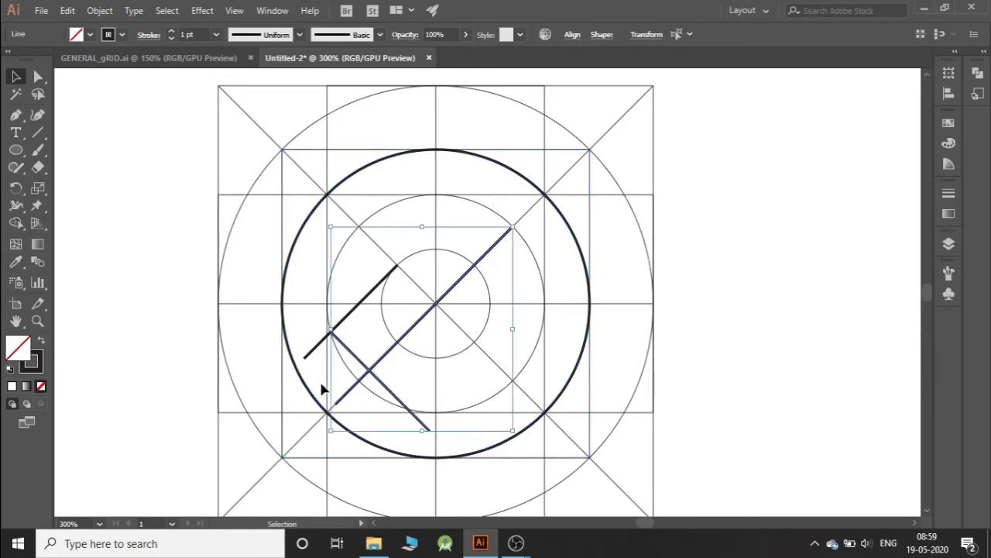
{"action": "left_click", "coordinate": [99, 11]}
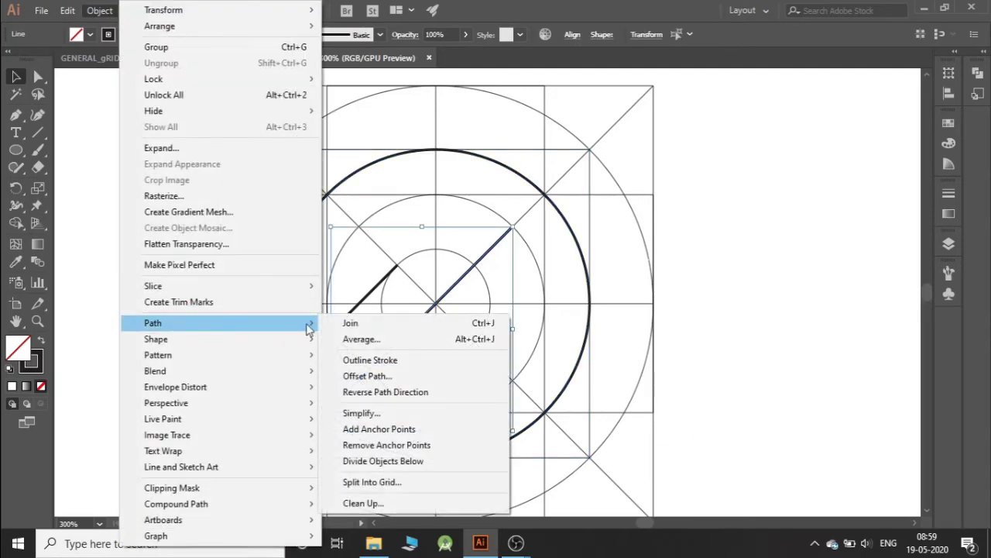
{"action": "left_click", "coordinate": [379, 374]}
{"action": "left_click", "coordinate": [725, 421]}
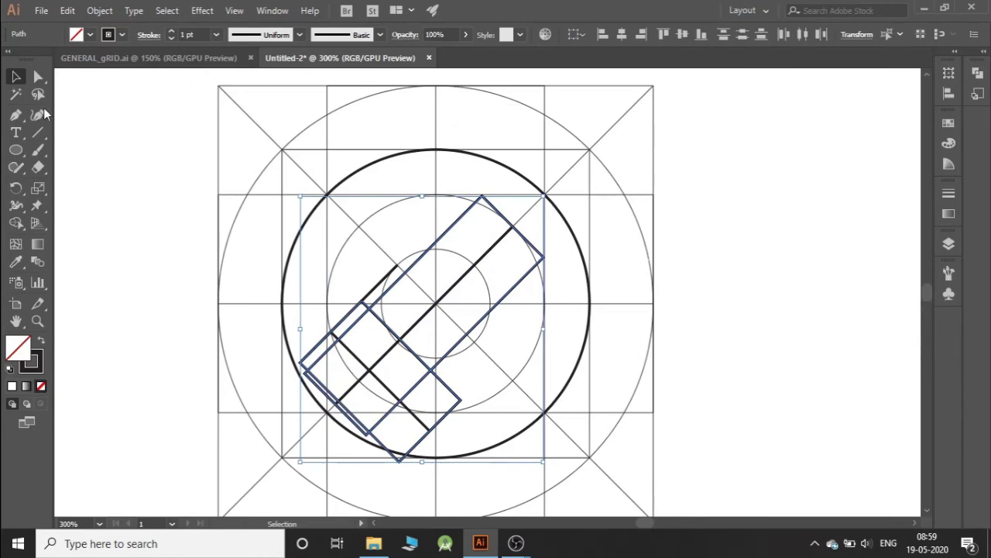
{"action": "left_click", "coordinate": [67, 147]}
Step: Draw a short 135° line across the long bar's upper end and zoom in
{"action": "left_click", "coordinate": [37, 132]}
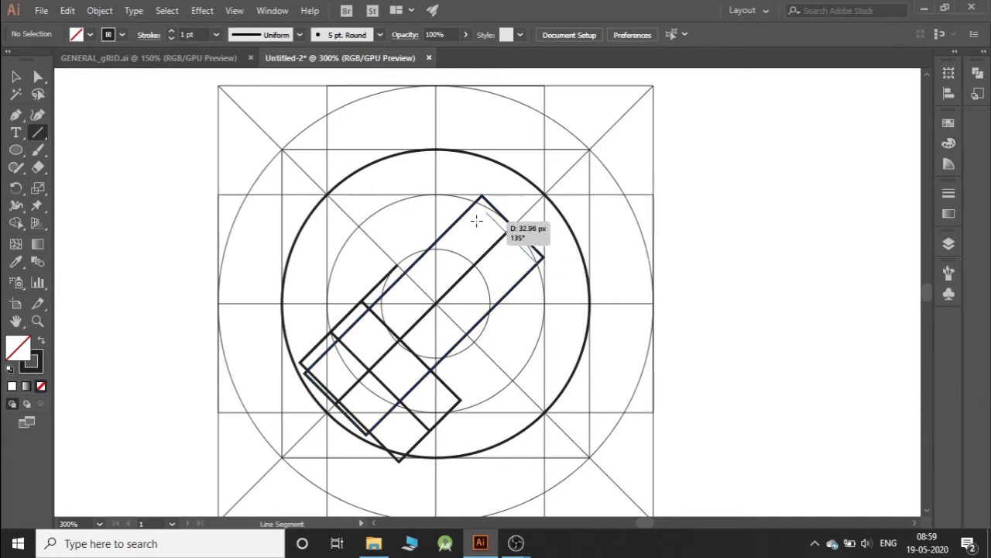
{"action": "left_click_drag", "start_coordinate": [536, 263], "coordinate": [484, 210]}
{"action": "key", "text": "v"}
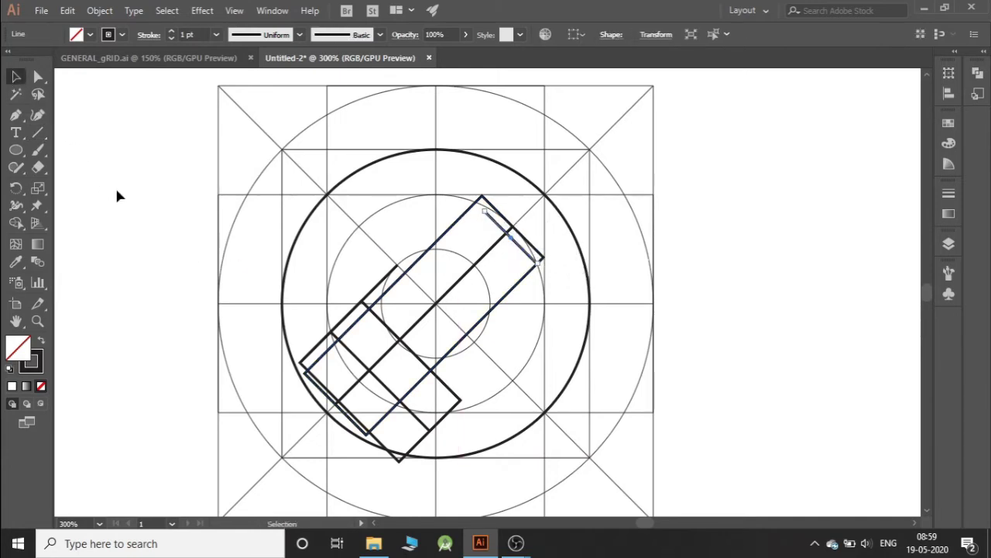
{"action": "left_click", "coordinate": [116, 190]}
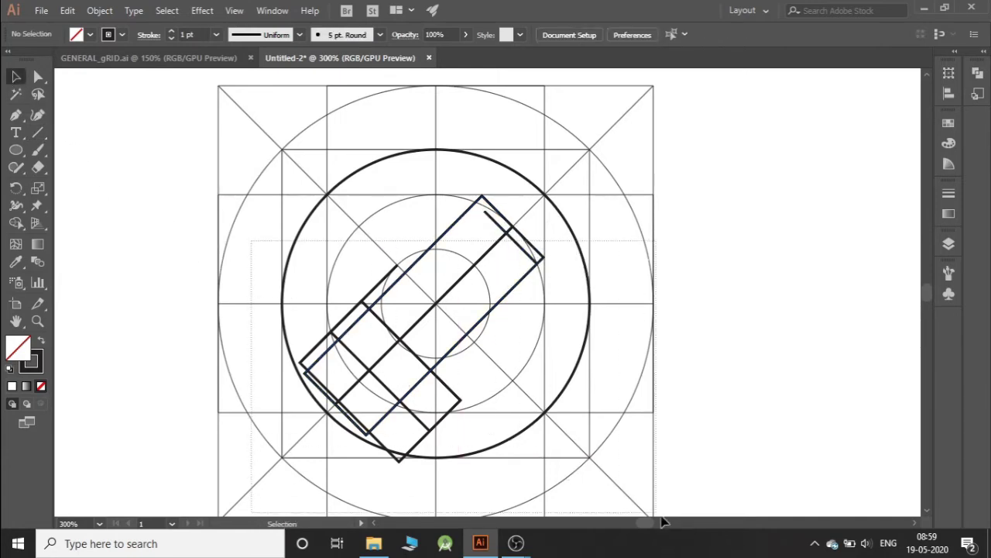
{"action": "scroll", "coordinate": [635, 400], "scroll_direction": "down", "scroll_amount": 2}
{"action": "left_click", "coordinate": [581, 401]}
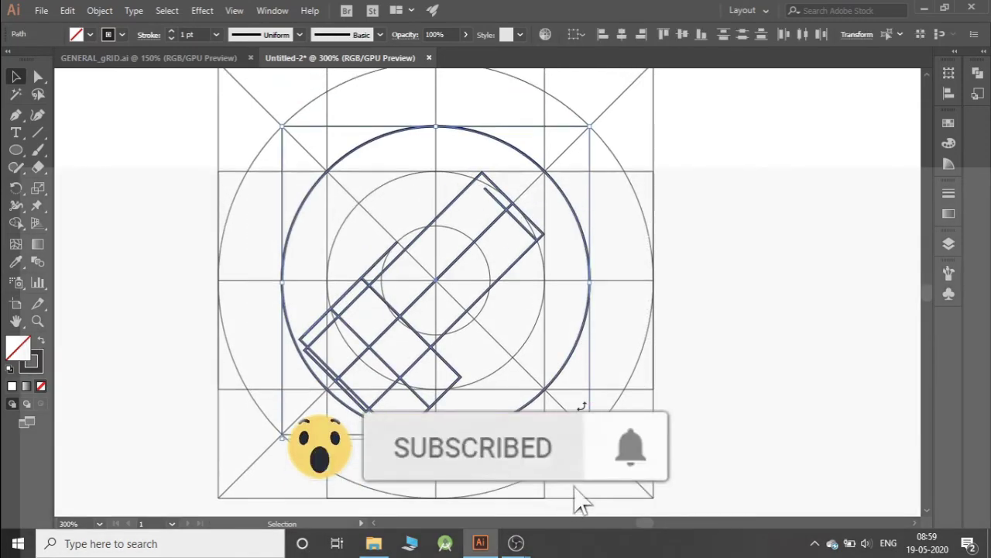
{"action": "scroll", "coordinate": [581, 404], "scroll_direction": "up", "scroll_amount": 1}
{"action": "key", "text": "ctrl+equal"}
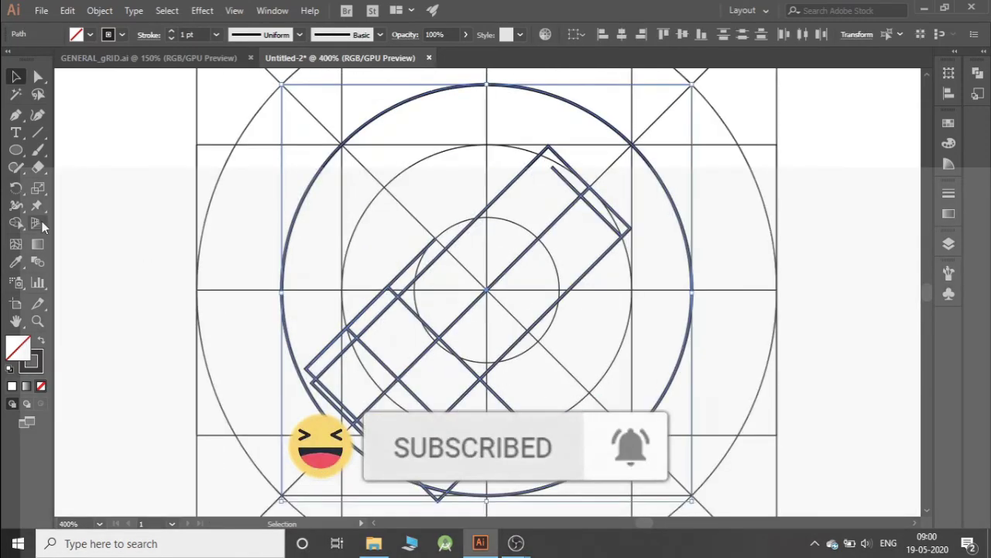
Step: With Shape Builder, merge the overlapping bar regions into one check-mark outline inside the circle
{"action": "left_click", "coordinate": [16, 222]}
{"action": "key", "text": "ctrl+a"}
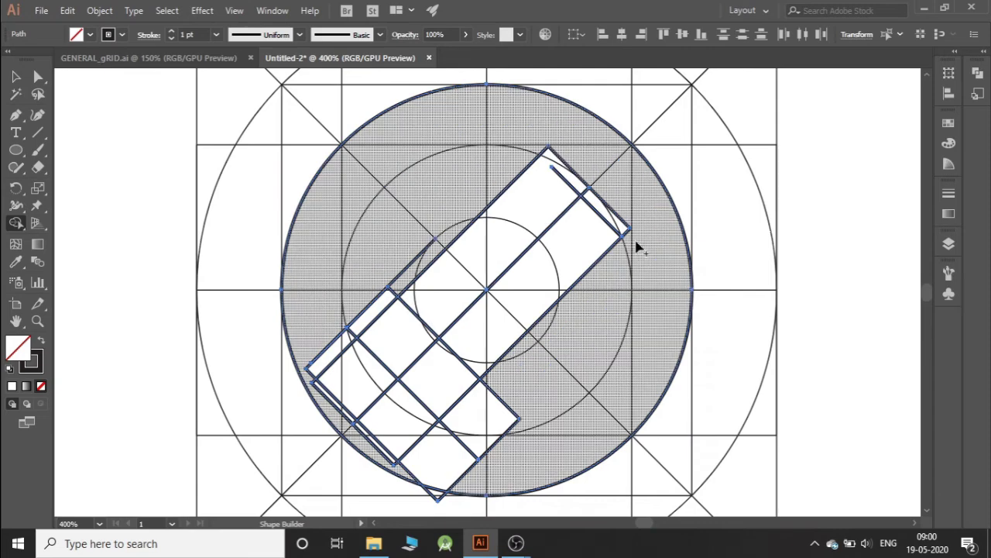
{"action": "left_click_drag", "start_coordinate": [637, 243], "coordinate": [565, 178]}
{"action": "left_click_drag", "start_coordinate": [474, 275], "coordinate": [465, 280]}
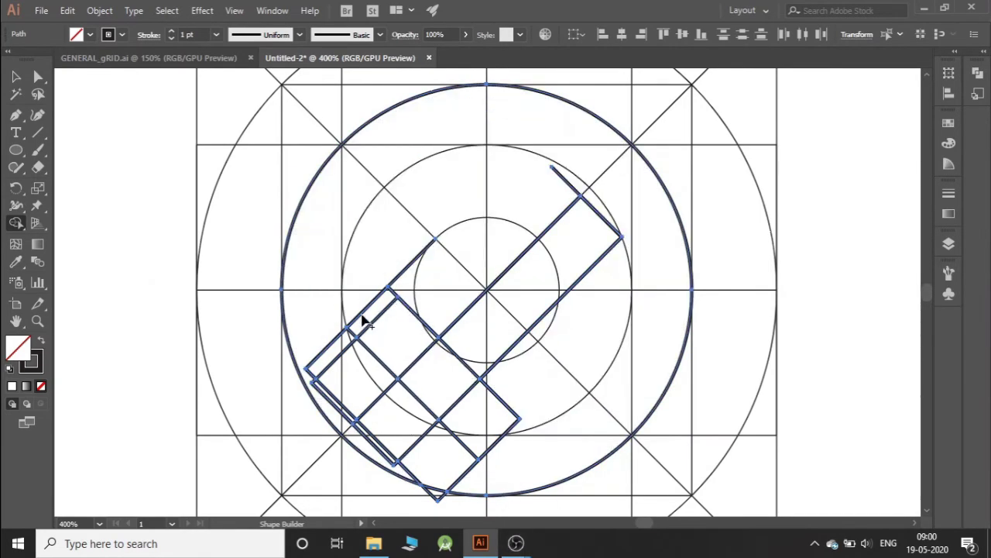
{"action": "left_click_drag", "start_coordinate": [377, 320], "coordinate": [478, 342]}
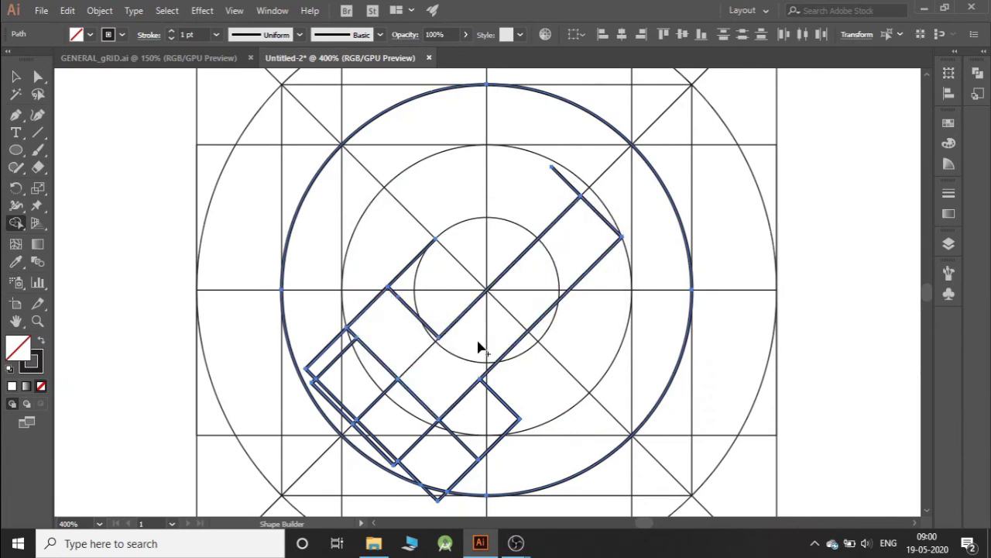
{"action": "left_click_drag", "start_coordinate": [309, 319], "coordinate": [334, 356]}
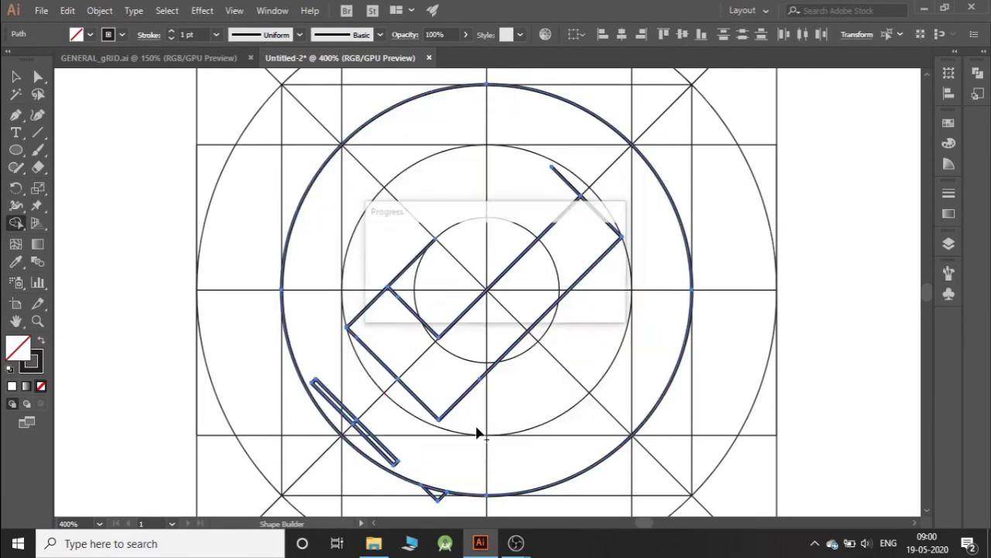
{"action": "mouse_move", "coordinate": [476, 432]}
{"action": "left_mouse_down"}
{"action": "mouse_move", "coordinate": [349, 384]}
{"action": "mouse_move", "coordinate": [395, 457]}
{"action": "left_mouse_up"}
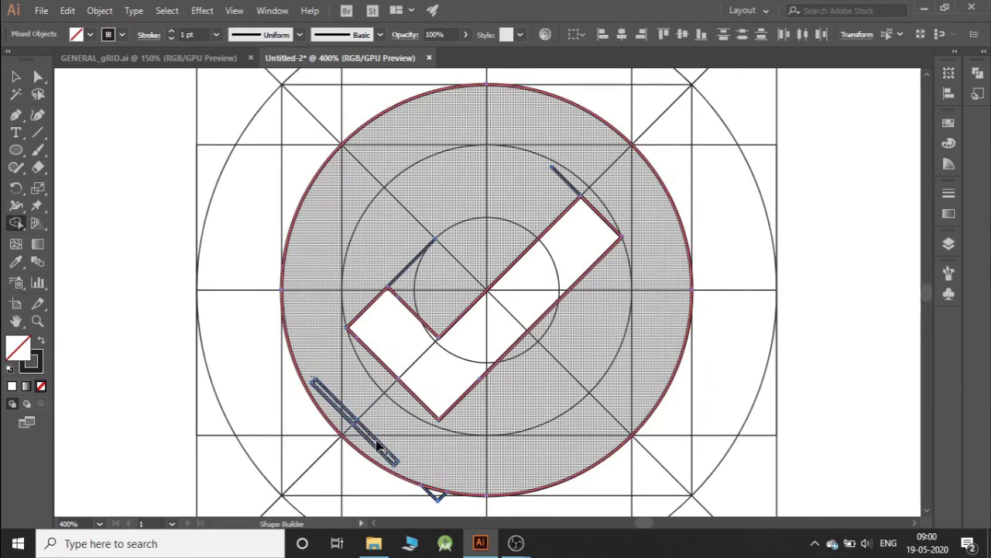
Step: Delete the small leftover triangle below the circle
{"action": "scroll", "coordinate": [407, 459], "scroll_direction": "down", "scroll_amount": 1}
{"action": "left_click", "coordinate": [16, 79]}
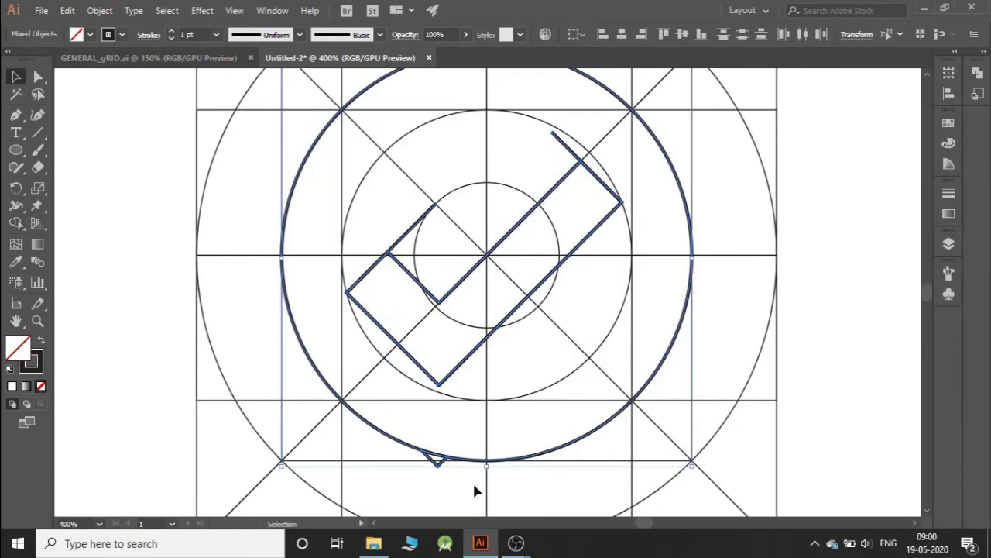
{"action": "left_click", "coordinate": [453, 476]}
{"action": "left_click", "coordinate": [436, 459]}
{"action": "key", "text": "Delete"}
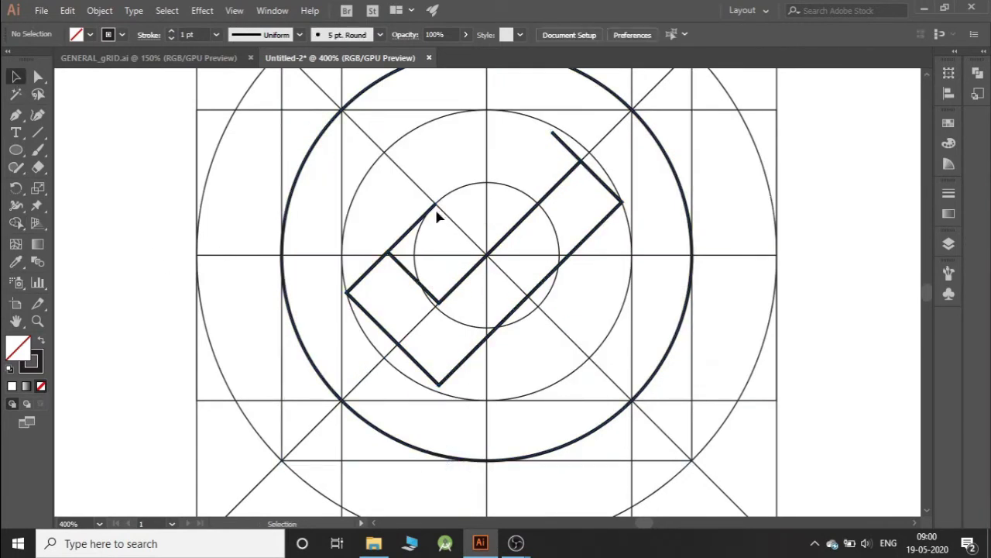
Step: Delete the two leftover stubs at the check mark's upper left and upper right
{"action": "left_click", "coordinate": [416, 224]}
{"action": "key", "text": "Delete"}
{"action": "left_click", "coordinate": [563, 144]}
{"action": "key", "text": "Delete"}
Step: Select all remaining artwork and browse the Object menu without applying anything
{"action": "key", "text": "ctrl+a"}
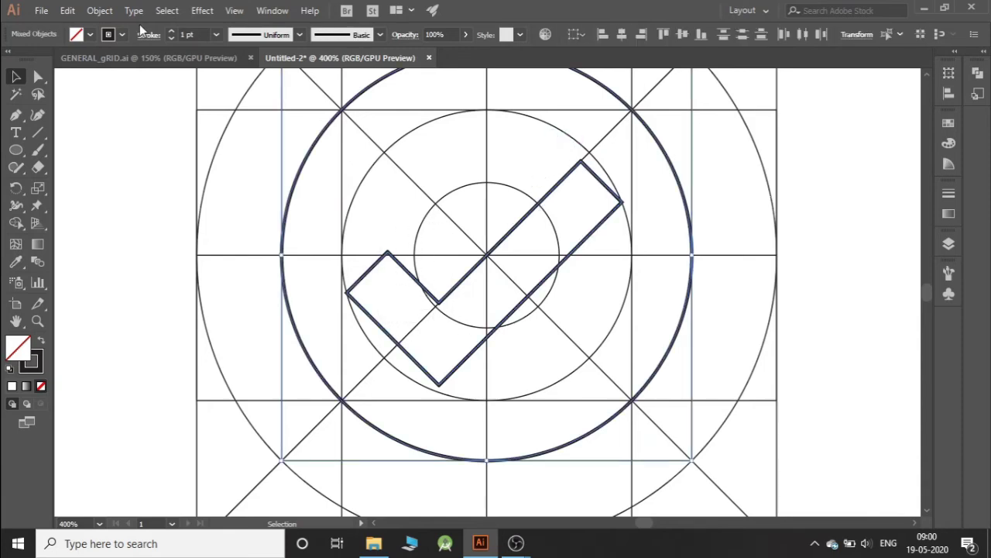
{"action": "left_click", "coordinate": [100, 12]}
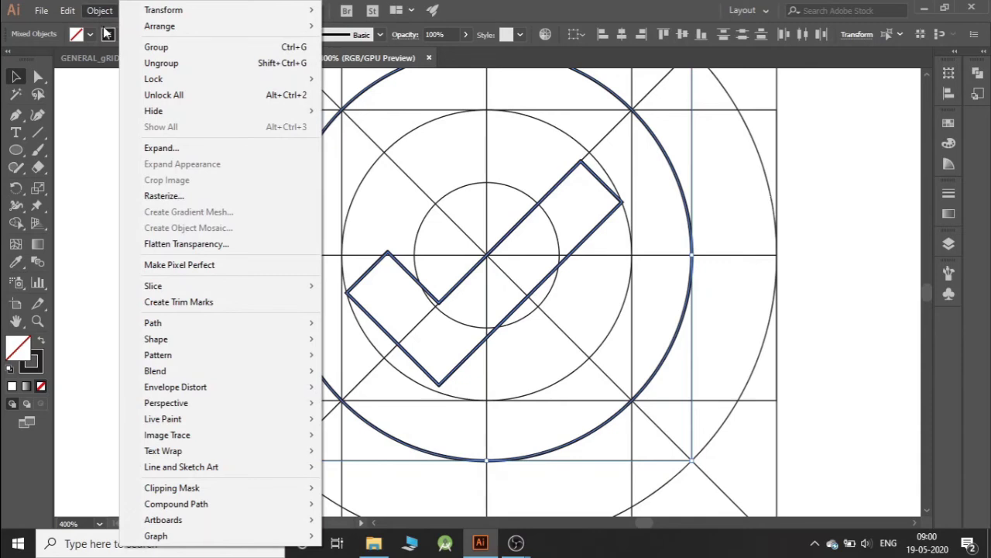
{"action": "left_click", "coordinate": [89, 35]}
{"action": "left_click", "coordinate": [242, 208]}
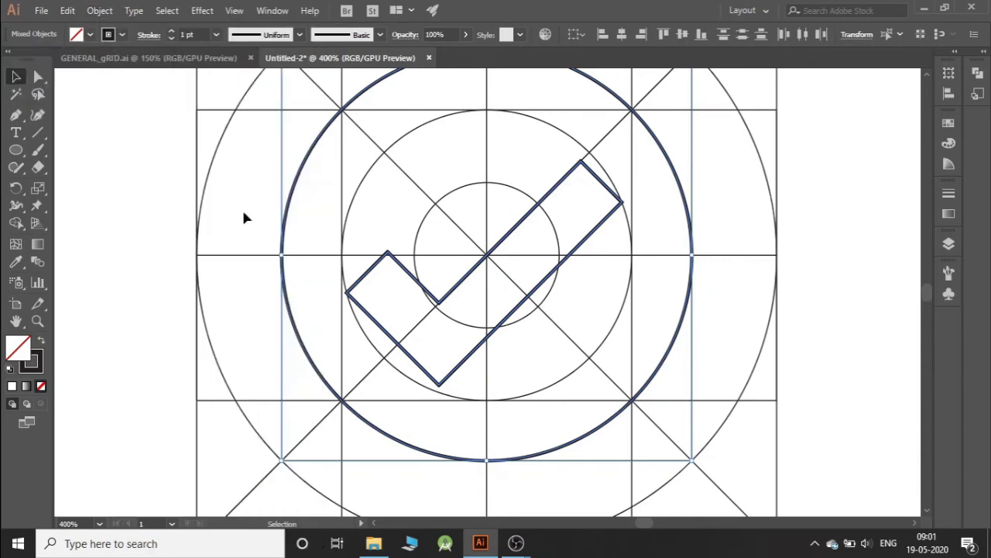
{"action": "left_click", "coordinate": [875, 259]}
Step: Give the check mark a black fill and no stroke
{"action": "left_click", "coordinate": [575, 258]}
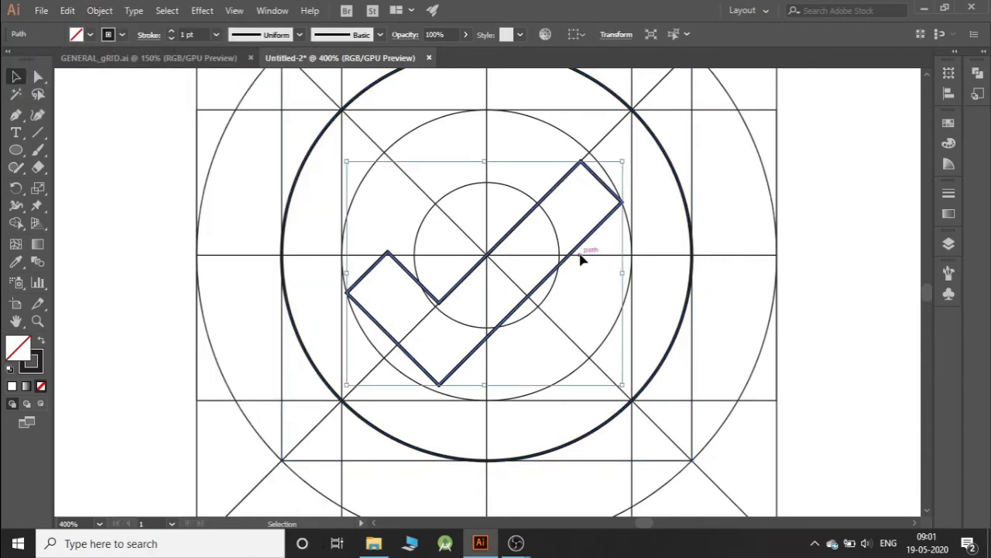
{"action": "left_click", "coordinate": [89, 35]}
{"action": "left_click", "coordinate": [41, 59]}
{"action": "left_click", "coordinate": [89, 35]}
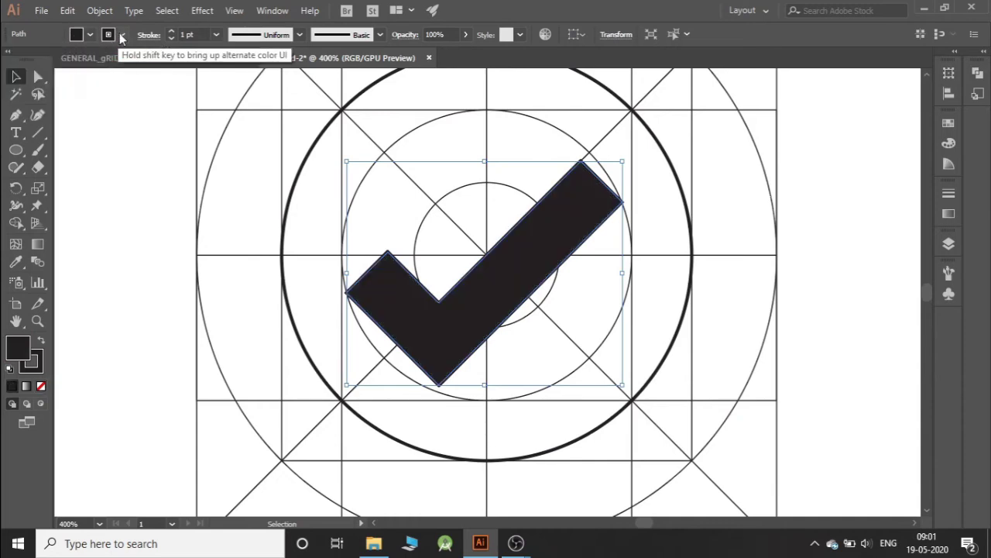
{"action": "left_click", "coordinate": [10, 59]}
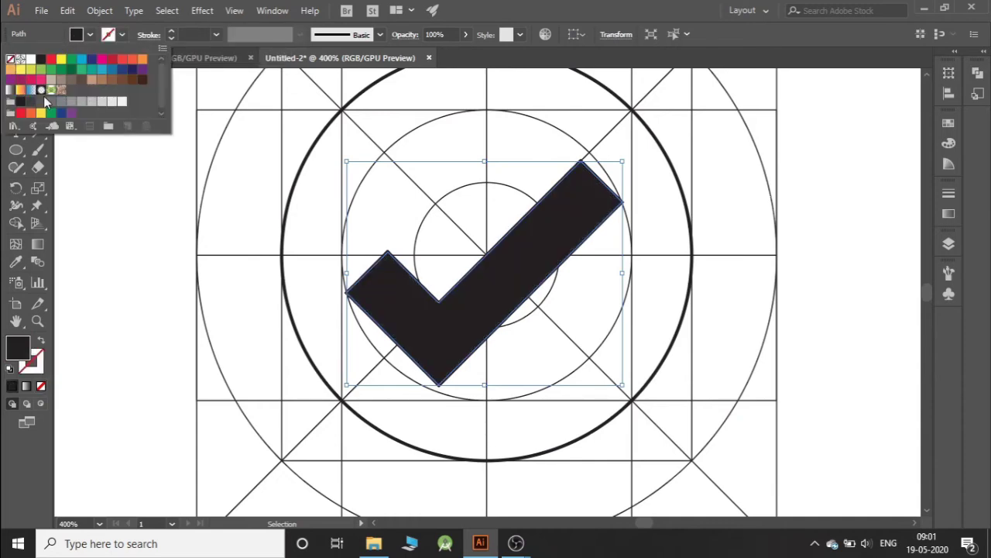
Step: Reselect the check mark and check the Object menu without applying a command
{"action": "left_click", "coordinate": [243, 269]}
{"action": "left_click", "coordinate": [440, 325]}
{"action": "left_click", "coordinate": [100, 11]}
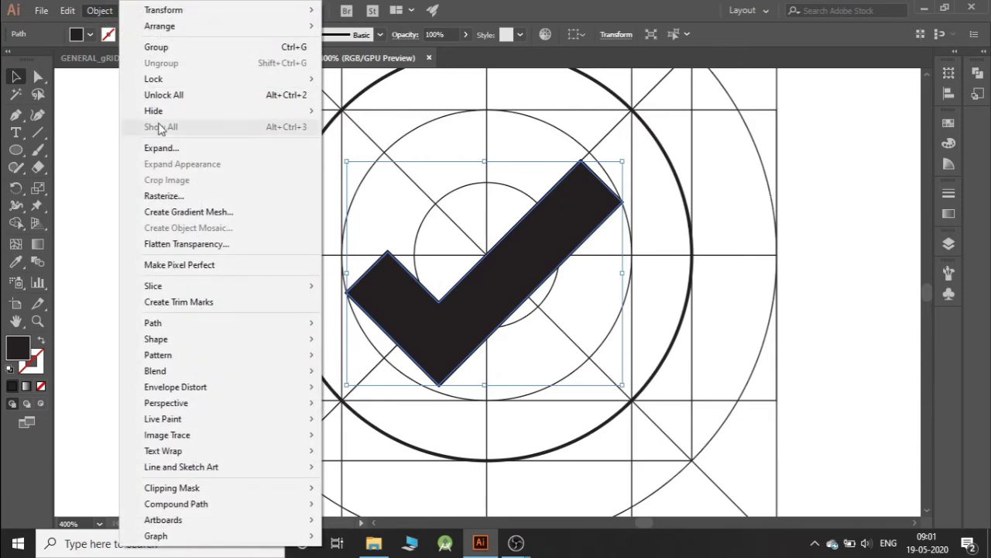
{"action": "left_click", "coordinate": [166, 147]}
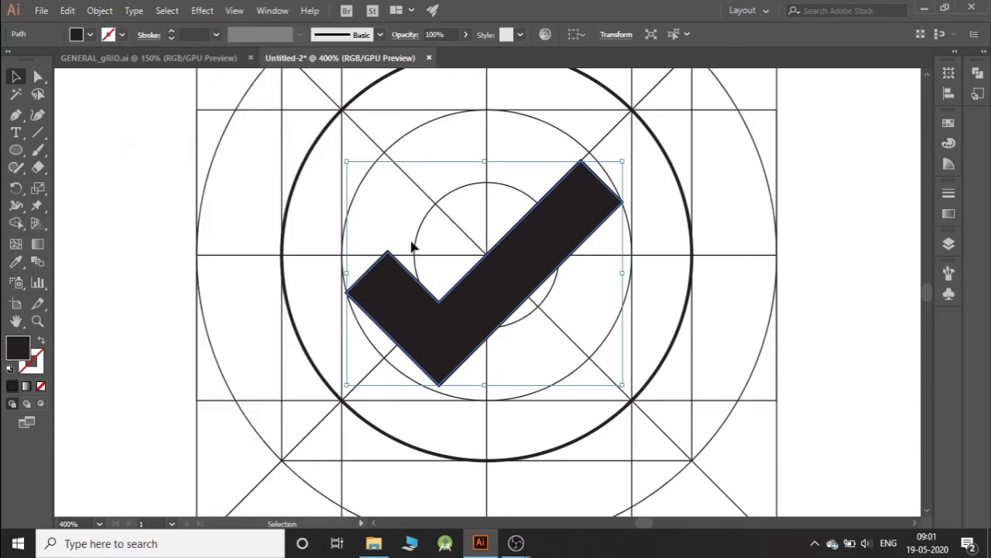
{"action": "left_click", "coordinate": [422, 223]}
{"action": "left_click", "coordinate": [373, 304]}
Step: Select the circular compound path from the Layers panel
{"action": "left_click", "coordinate": [684, 365]}
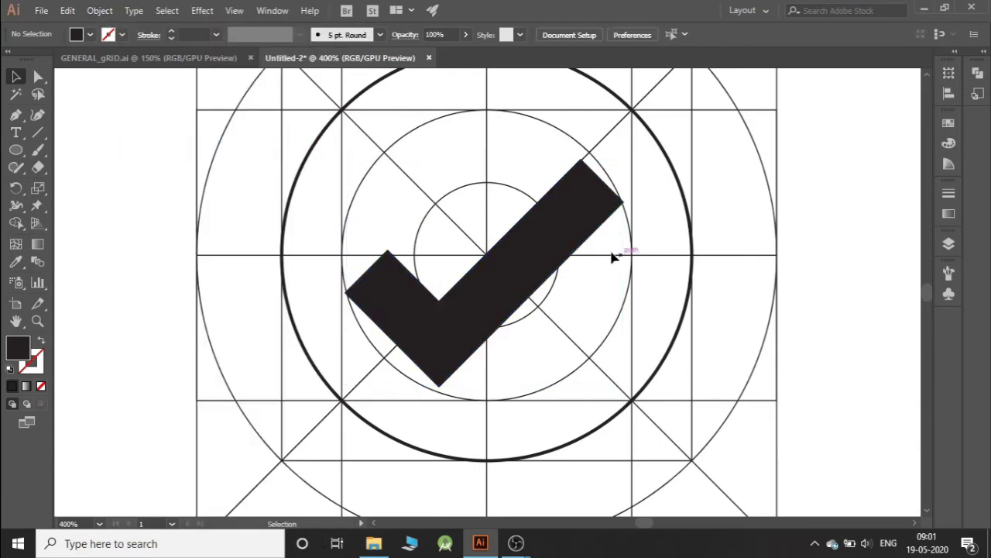
{"action": "left_click", "coordinate": [680, 325]}
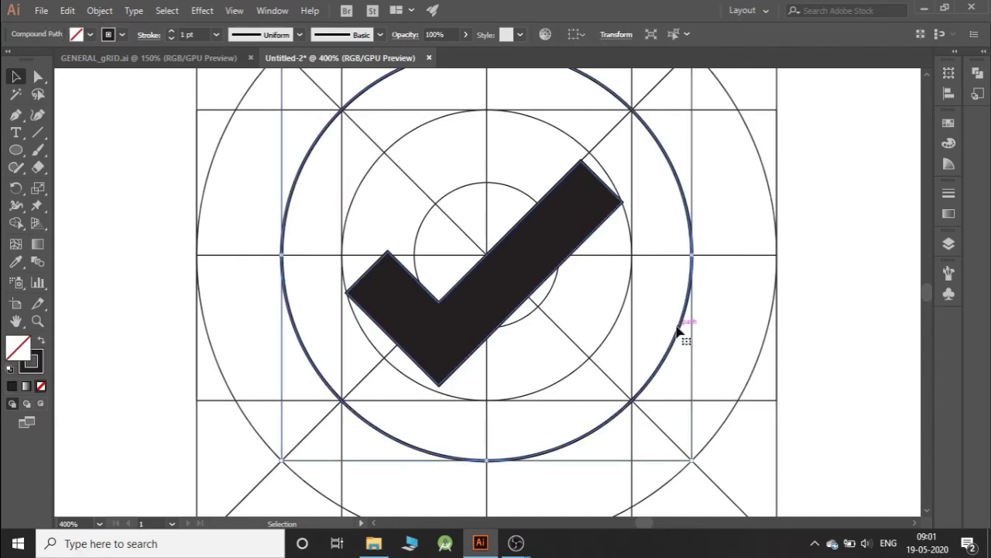
{"action": "left_click", "coordinate": [577, 289]}
{"action": "left_click", "coordinate": [948, 243]}
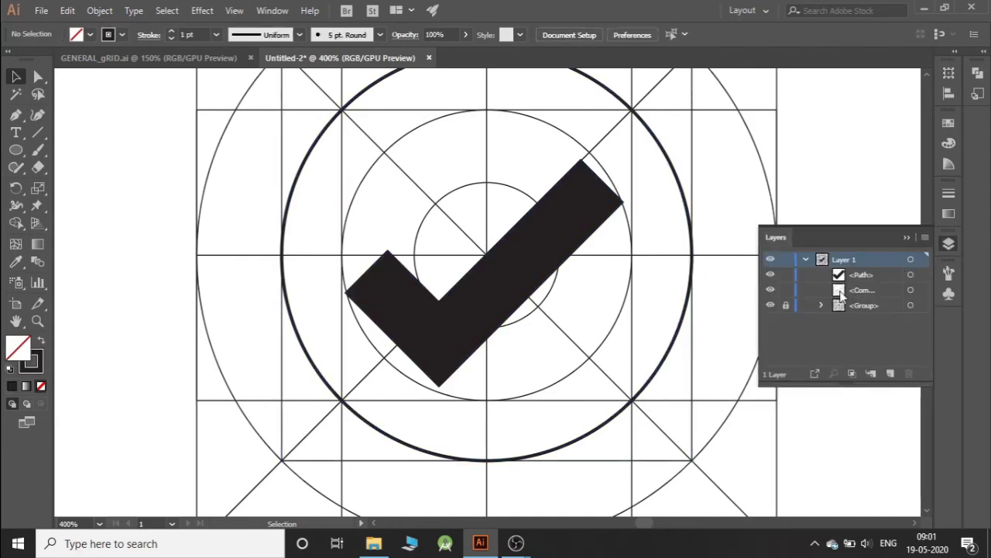
{"action": "left_click", "coordinate": [911, 290]}
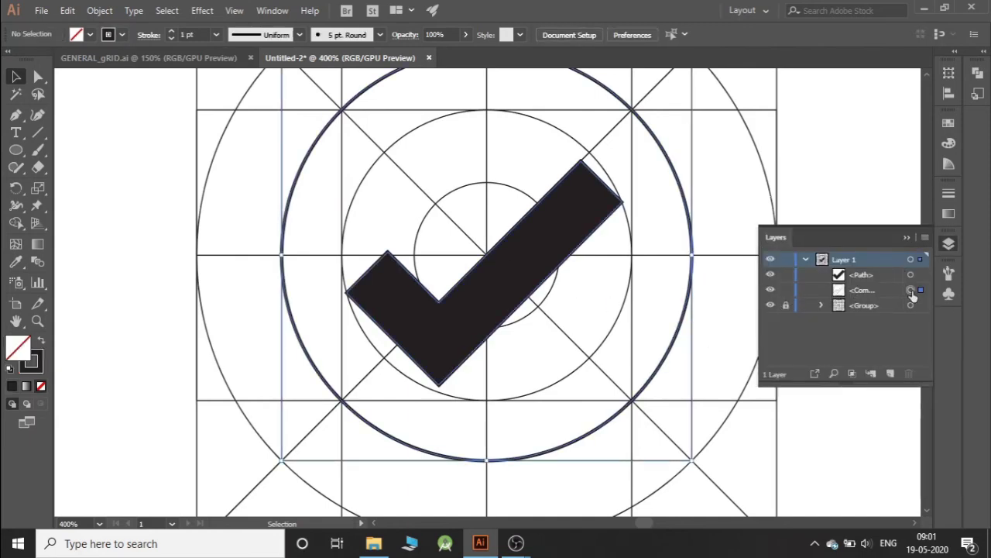
Step: Delete the circular compound path, leaving only the black check mark over the grid
{"action": "left_click", "coordinate": [925, 237]}
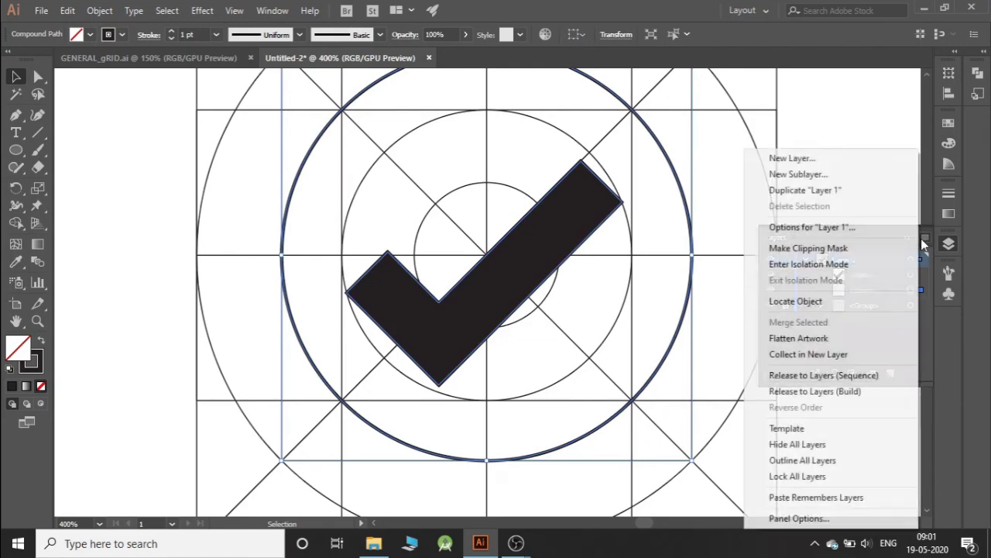
{"action": "left_click", "coordinate": [856, 95]}
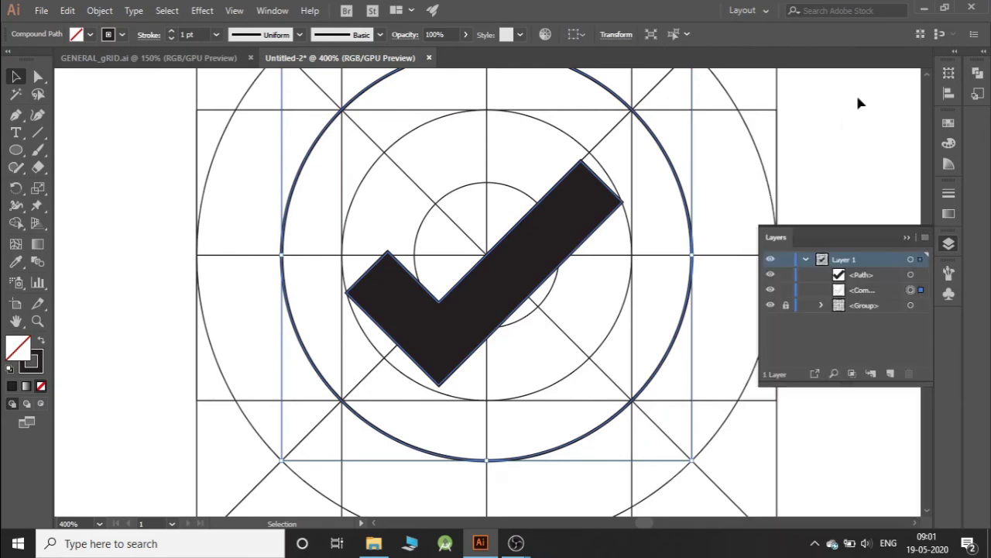
{"action": "left_click", "coordinate": [911, 290]}
{"action": "key", "text": "ctrl+shift+a"}
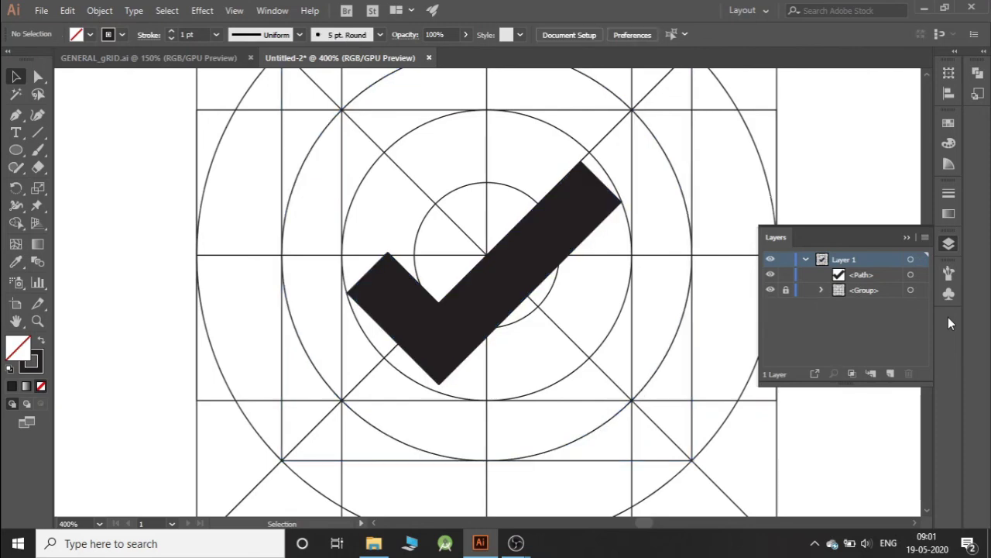
{"action": "left_click", "coordinate": [948, 243]}
{"action": "left_click", "coordinate": [16, 151]}
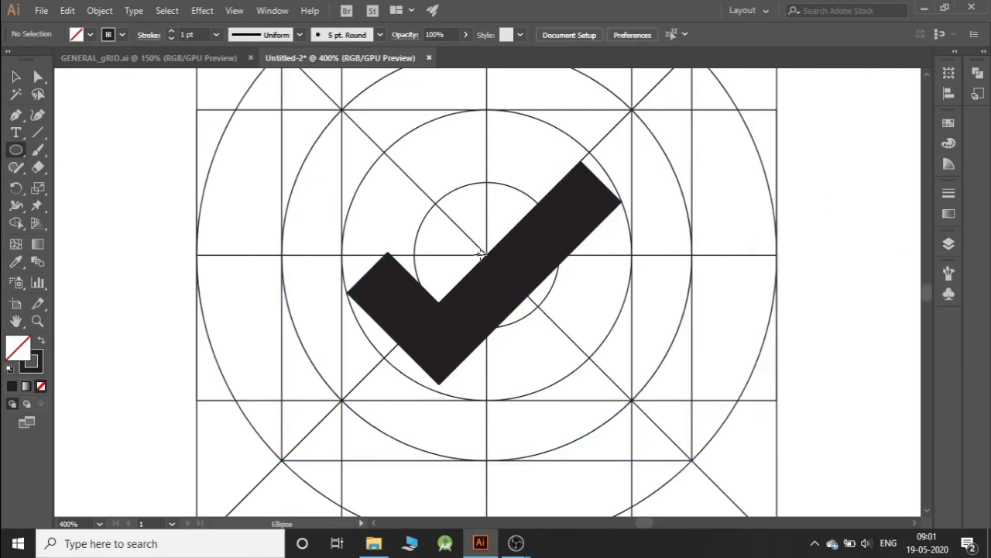
Step: Draw a 142 px circle from the grid centre with a 6 pt inside-aligned stroke
{"action": "left_click_drag", "start_coordinate": [486, 254], "coordinate": [646, 452]}
{"action": "key", "text": "v"}
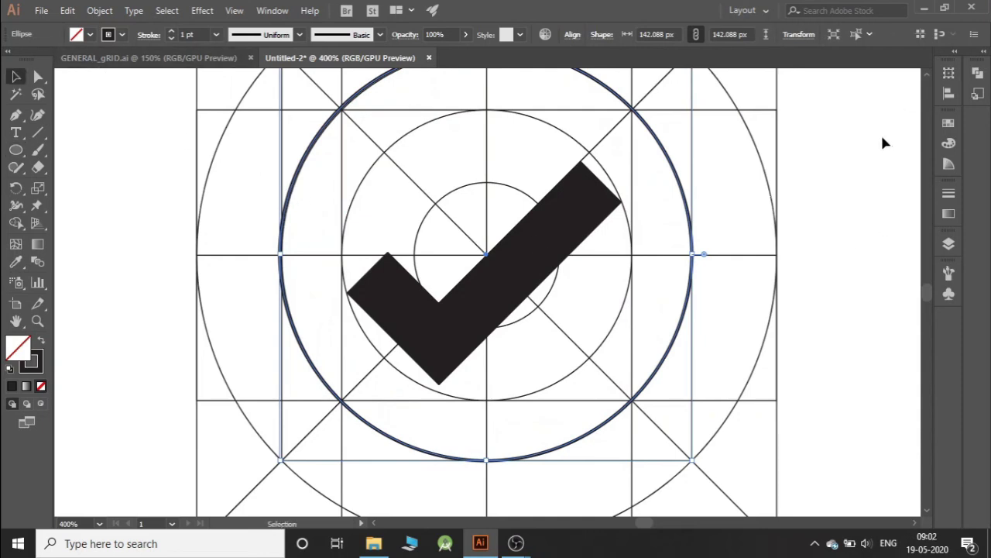
{"action": "left_click", "coordinate": [949, 194]}
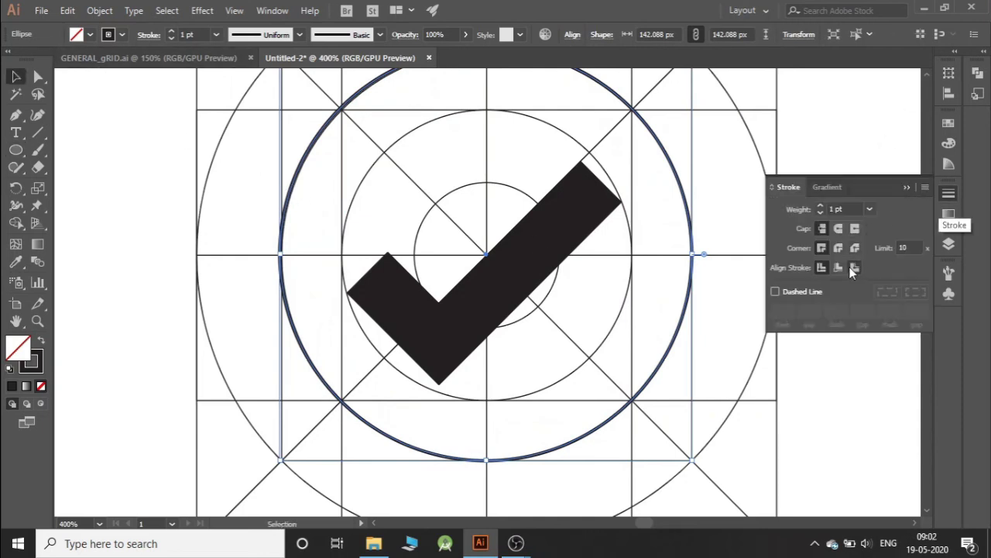
{"action": "left_click", "coordinate": [838, 268]}
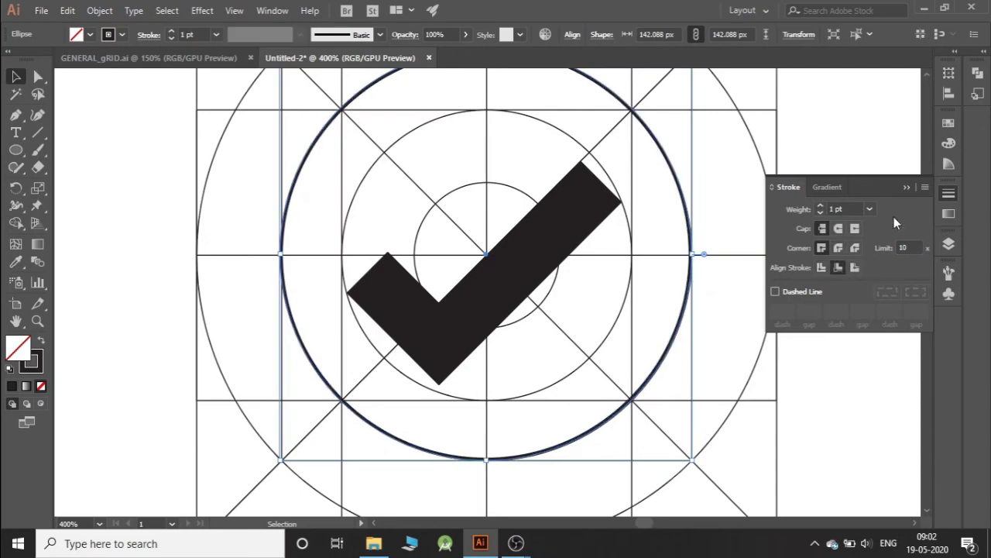
{"action": "left_click", "coordinate": [216, 34]}
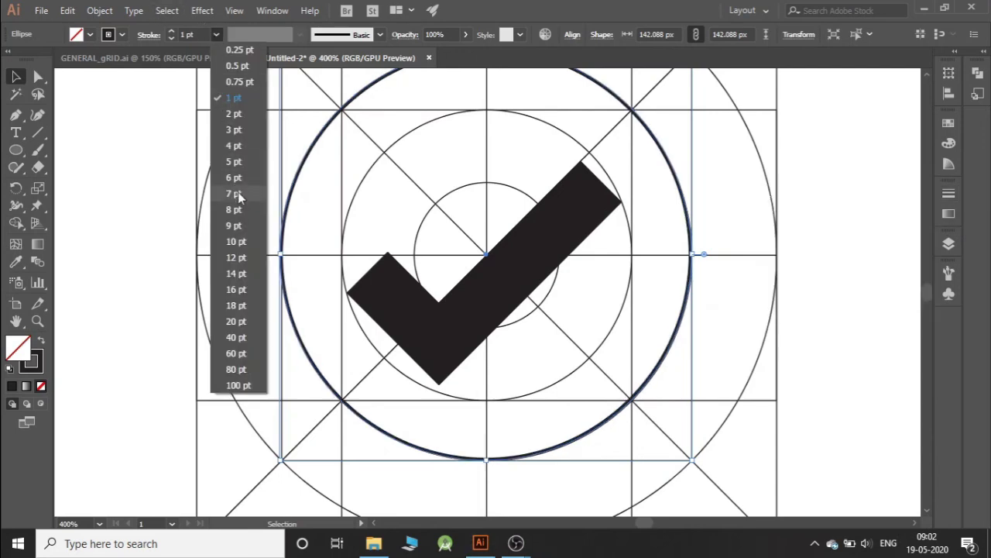
{"action": "left_click", "coordinate": [240, 255]}
Step: Hide the construction grid group in the Layers panel
{"action": "left_click", "coordinate": [834, 224]}
{"action": "scroll", "coordinate": [834, 224], "scroll_direction": "up", "scroll_amount": 2}
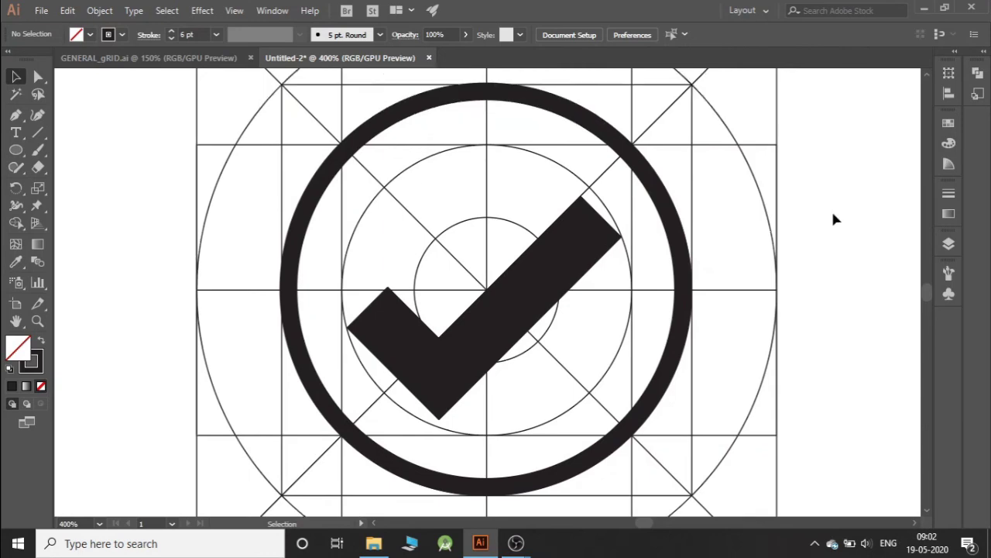
{"action": "scroll", "coordinate": [832, 213], "scroll_direction": "up", "scroll_amount": 2}
{"action": "left_click", "coordinate": [949, 243]}
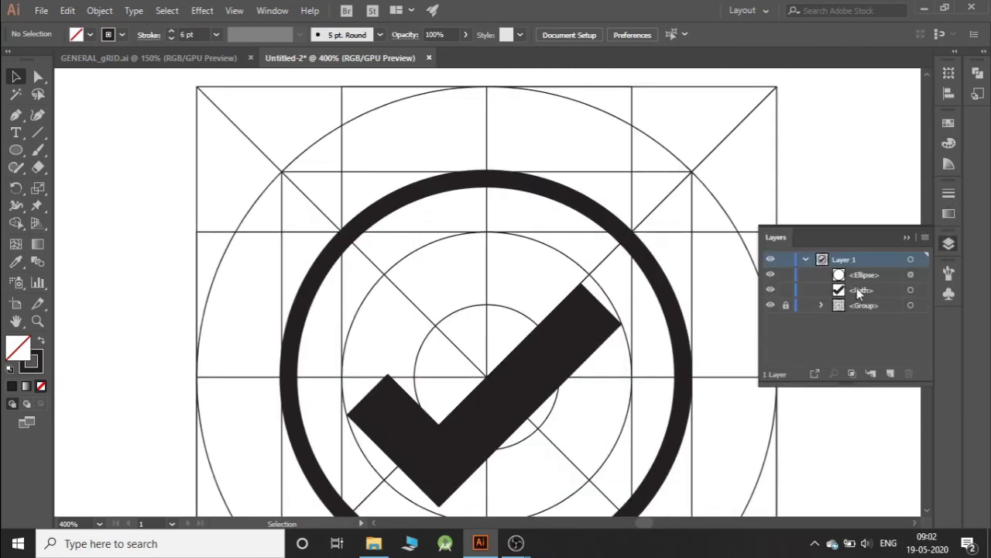
{"action": "left_click", "coordinate": [771, 305]}
{"action": "left_click", "coordinate": [739, 224]}
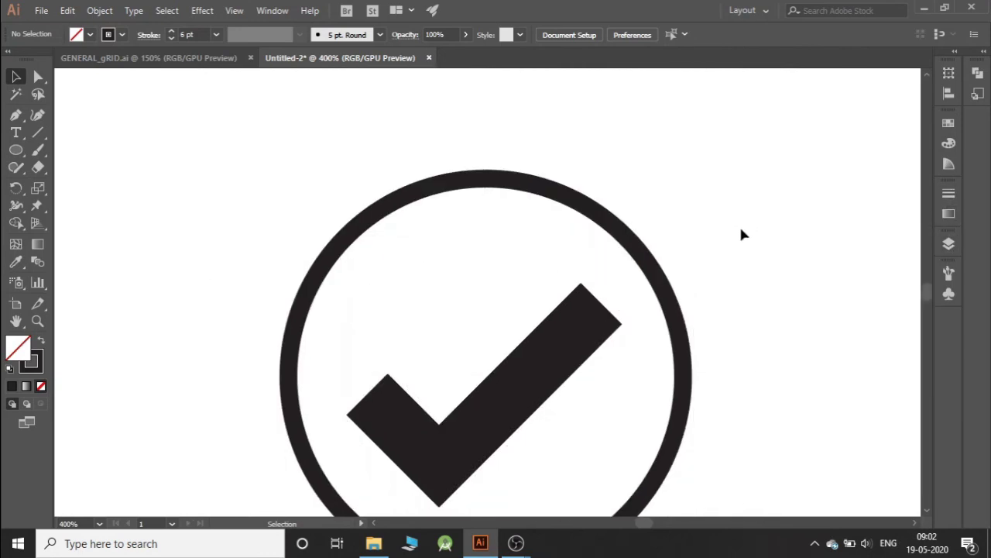